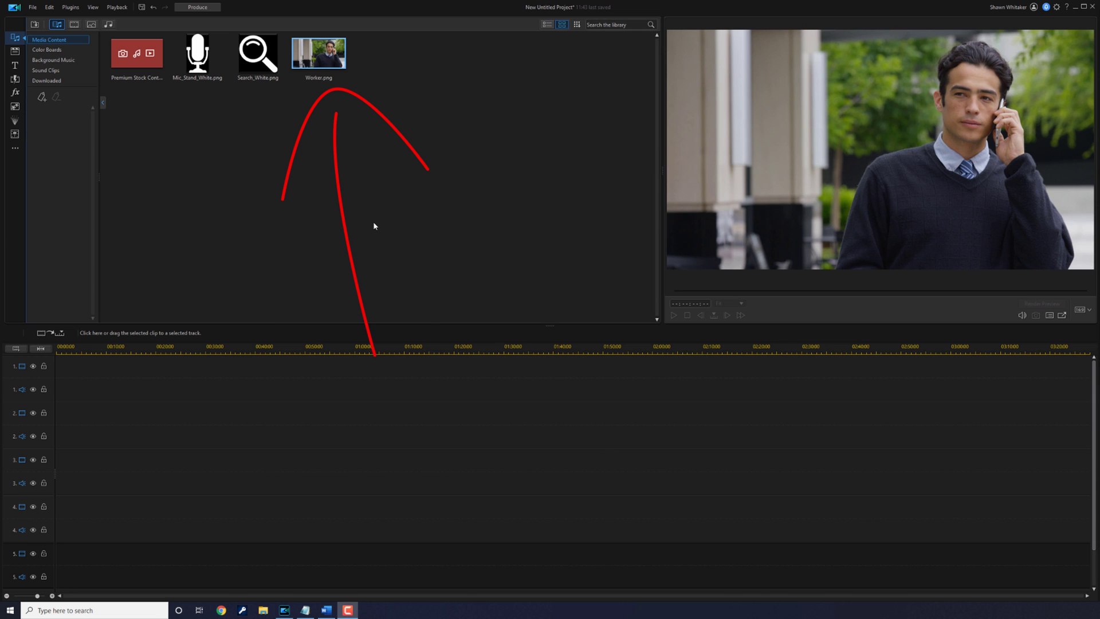
- Place Worker.png from Media Content at 00:00 on video track 1
left_click(313, 58)
left_click_drag(313, 58, 55, 377)
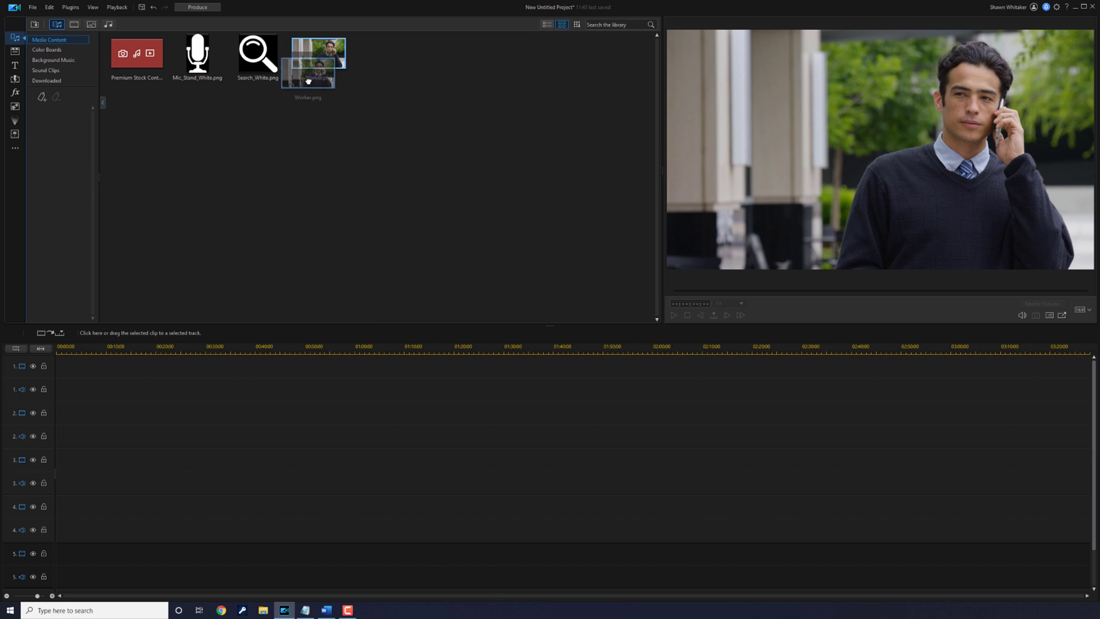
left_click_drag(106, 401, 107, 401)
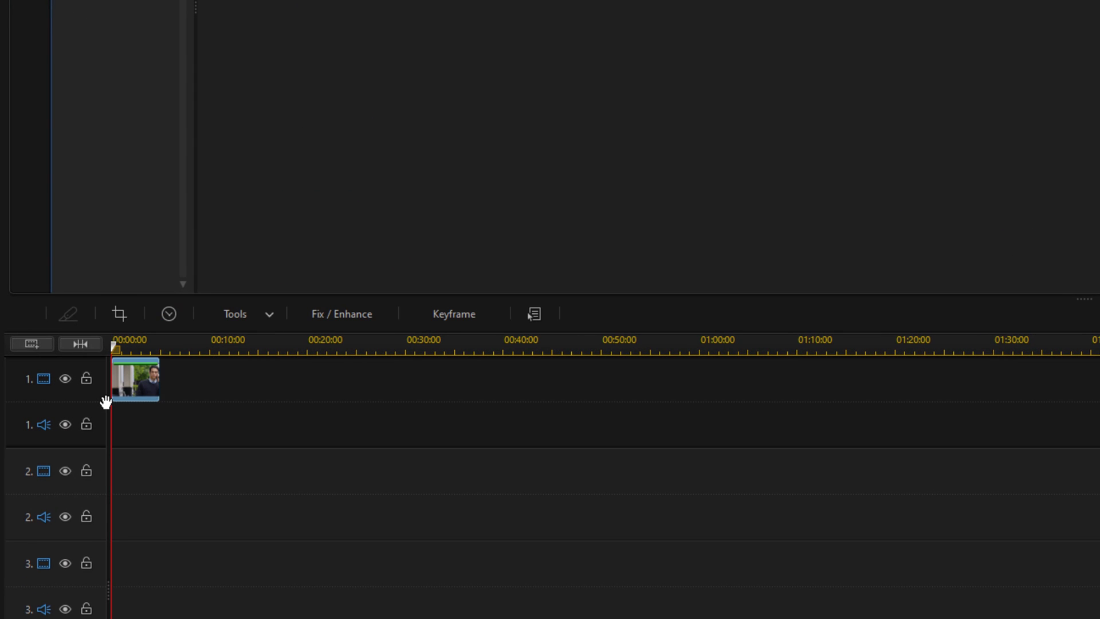
- Set the Worker.png clip's duration to 00:00:10:00
left_click(167, 314)
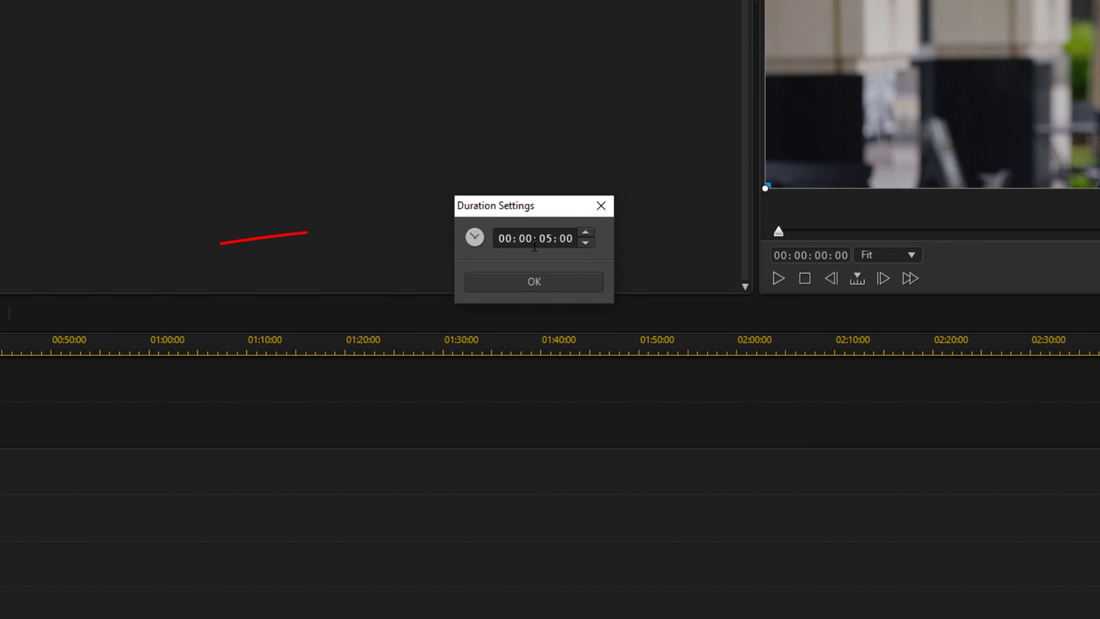
left_click(542, 238)
type("10")
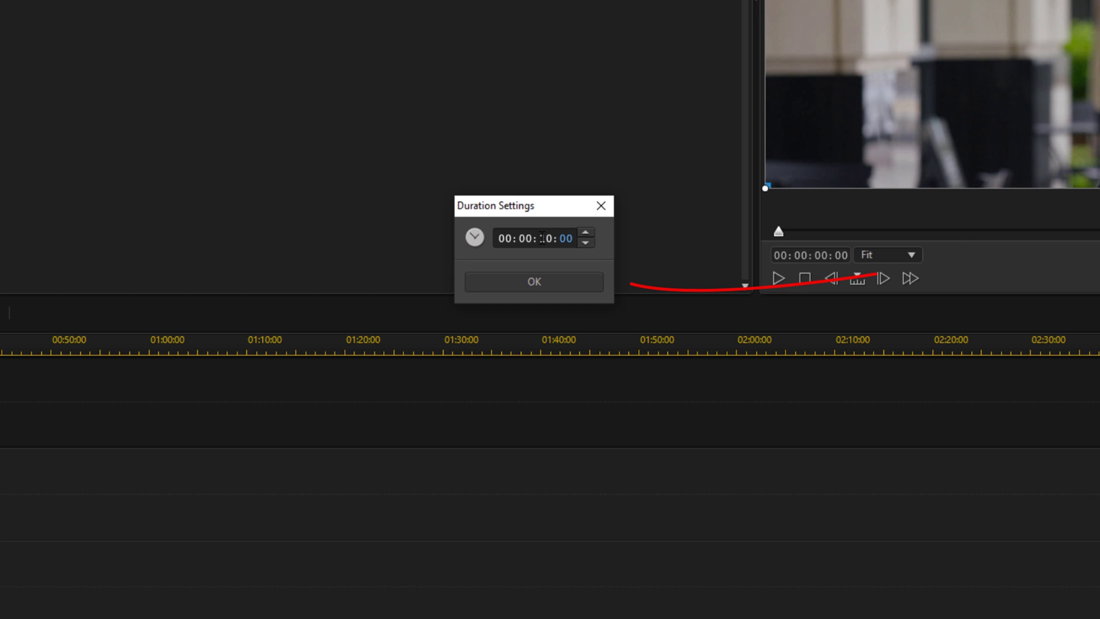
left_click(535, 283)
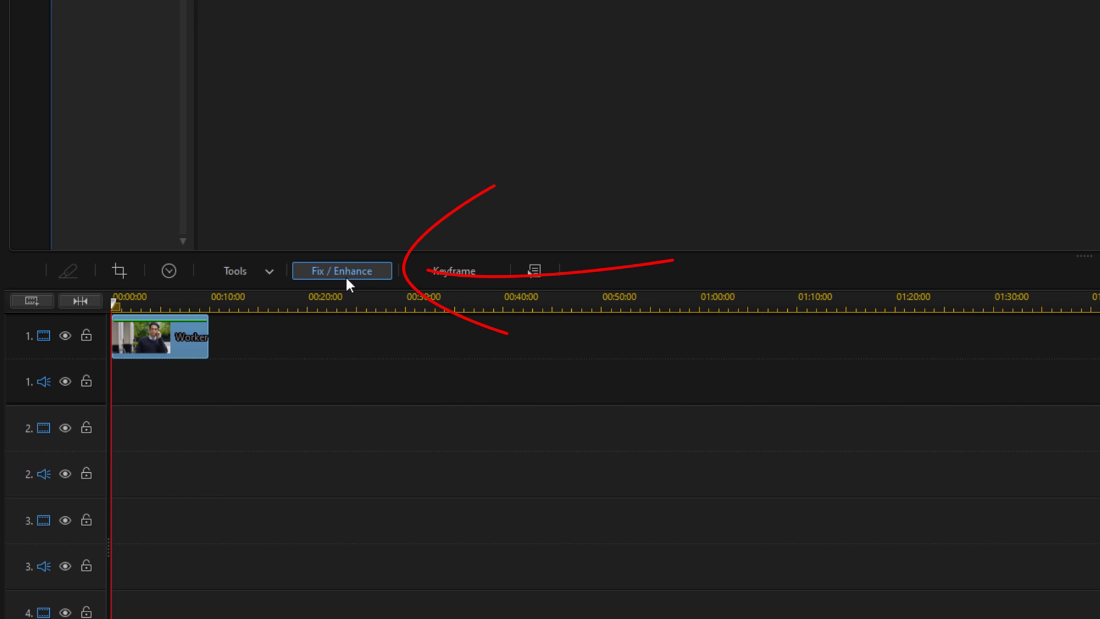
- Lower the Worker.png clip's brightness to -73 under Fix / Enhance Color Adjustment
left_click(346, 275)
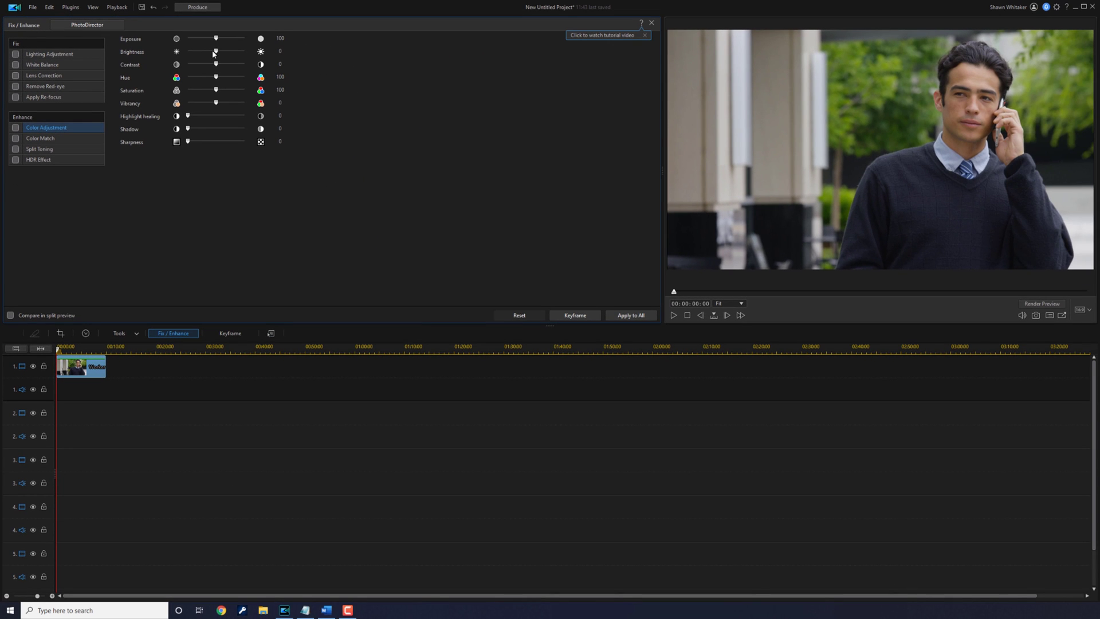
left_click_drag(212, 51, 196, 53)
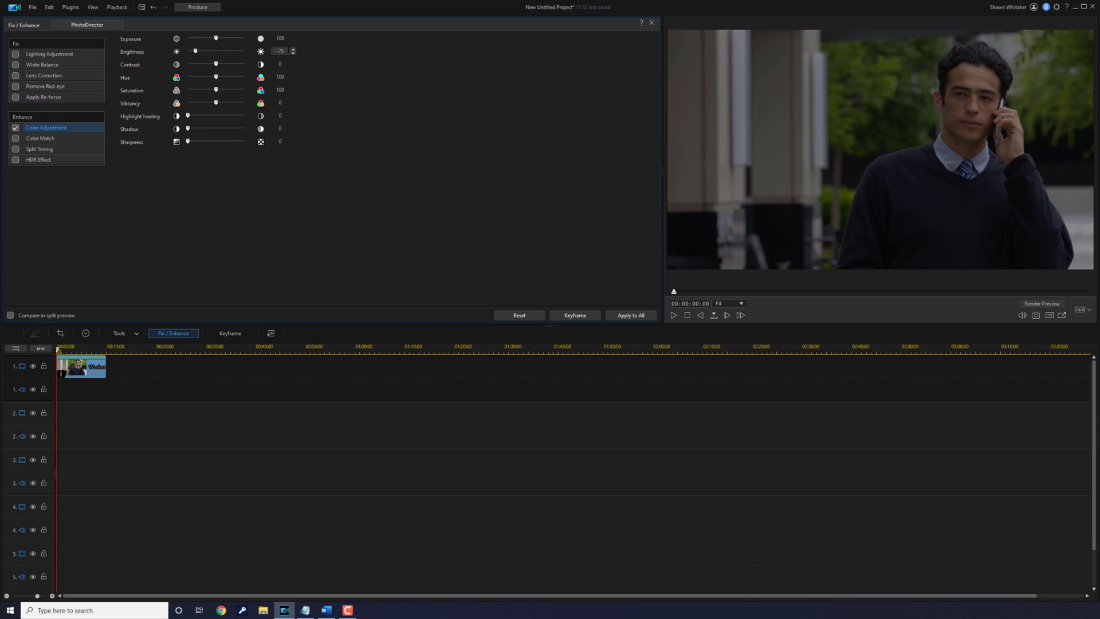
left_click(653, 24)
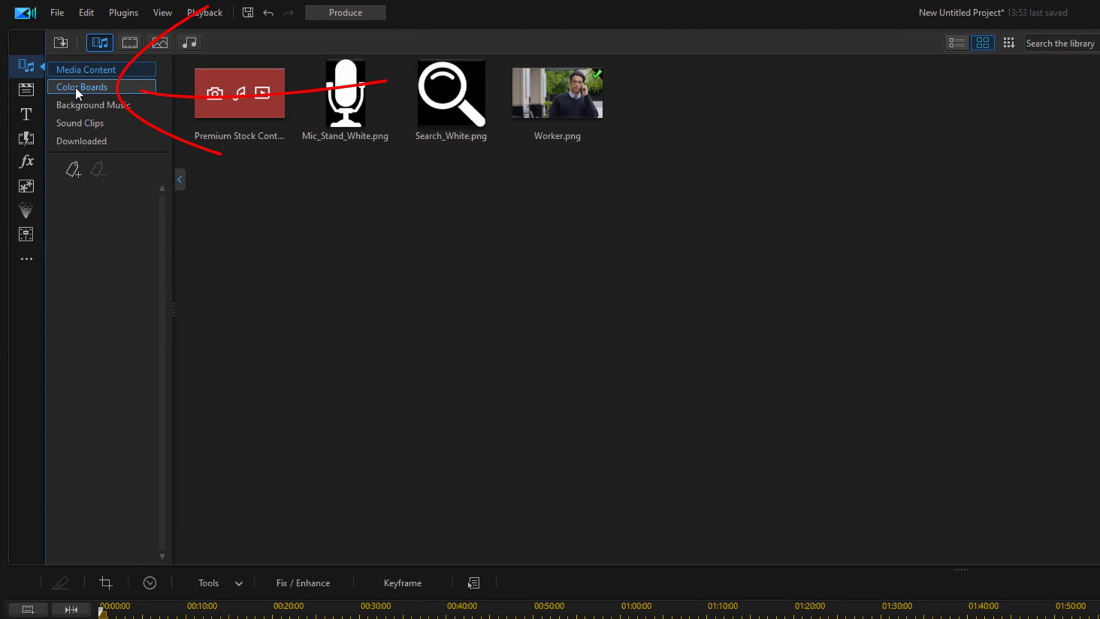
- Place the white (255,255,255) colour board at 00:00 on track 2
left_click(74, 88)
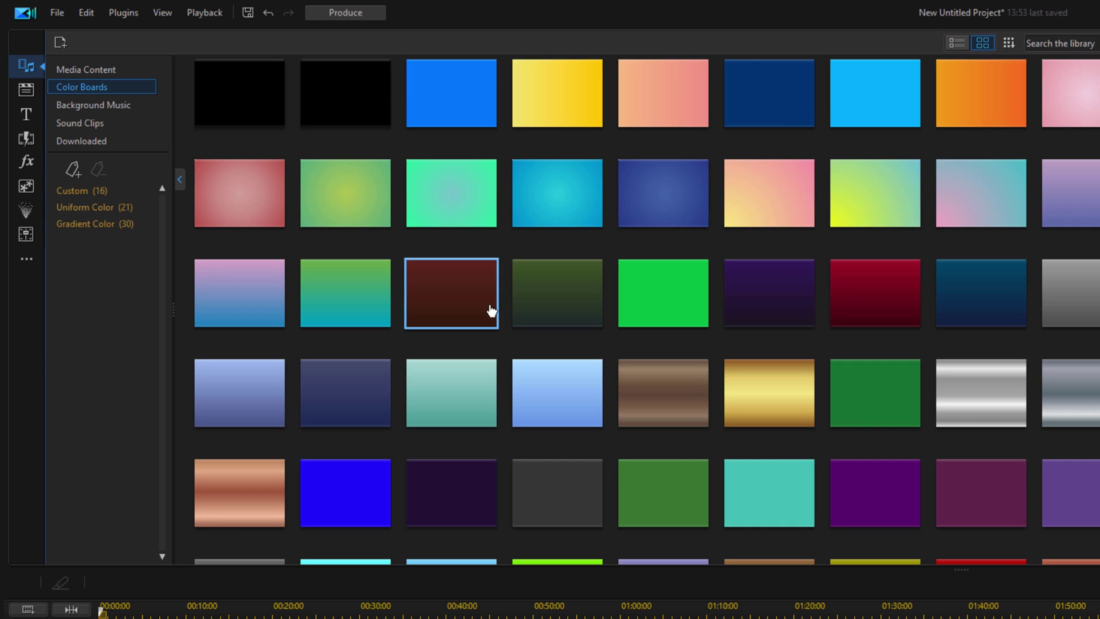
scroll(491, 310, "down", 5)
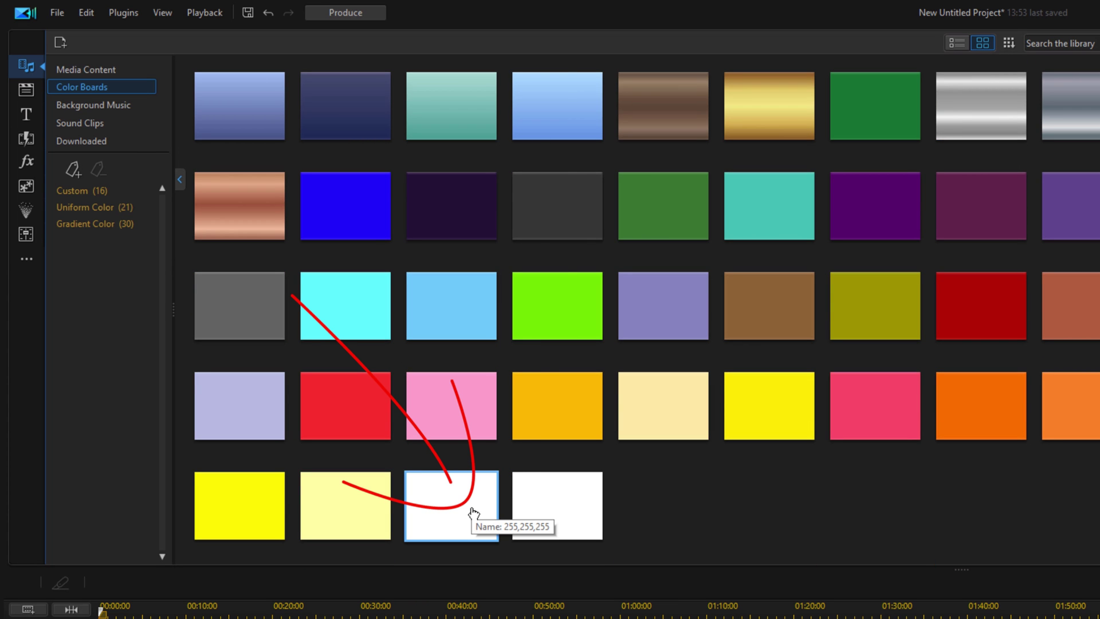
left_click_drag(473, 513, 102, 618)
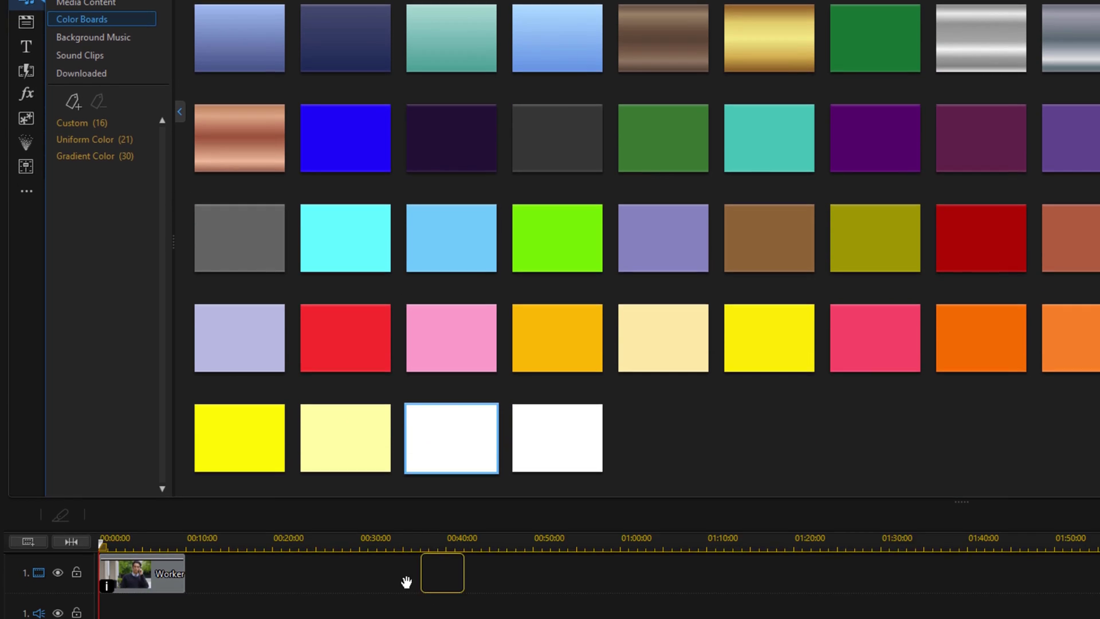
left_click_drag(103, 436, 94, 435)
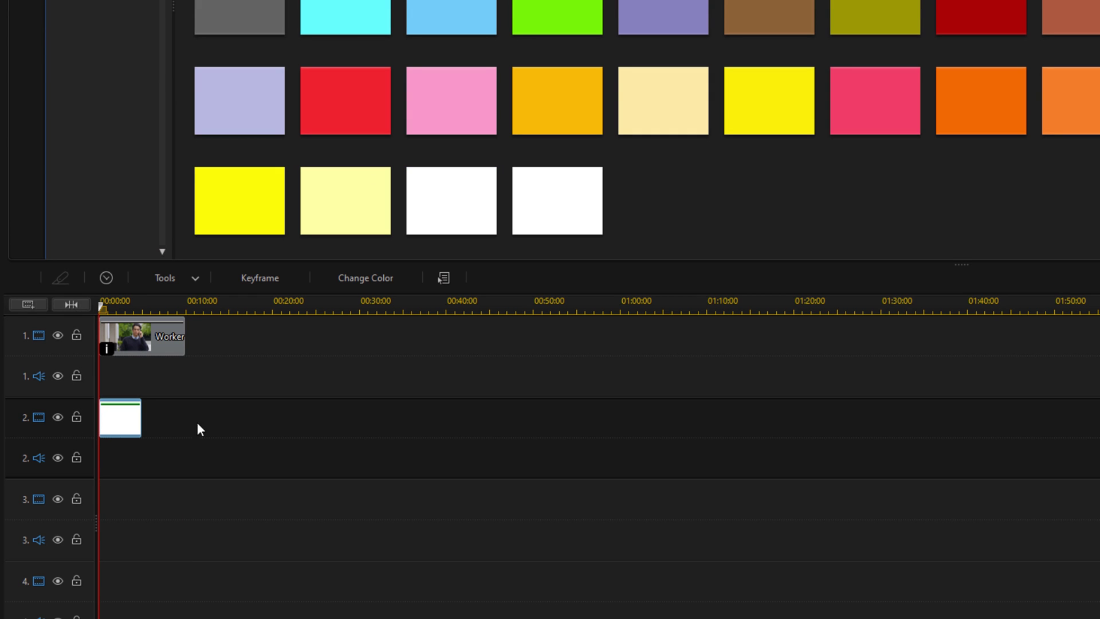
- Set the white colour board's duration to 00:00:10:00
left_click(102, 281)
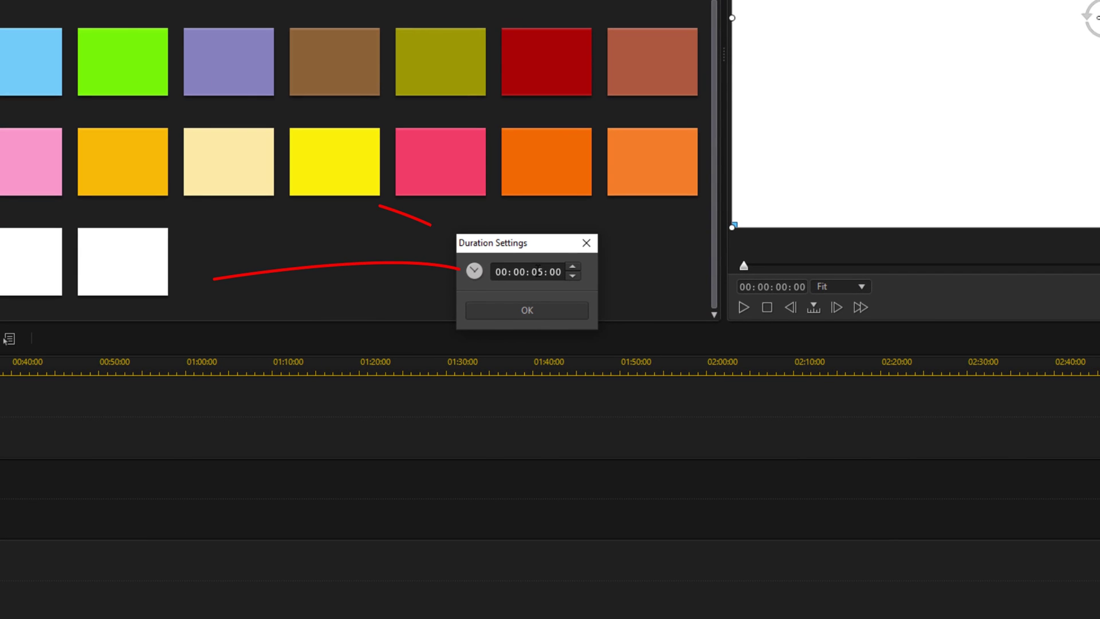
left_click(537, 272)
type("10")
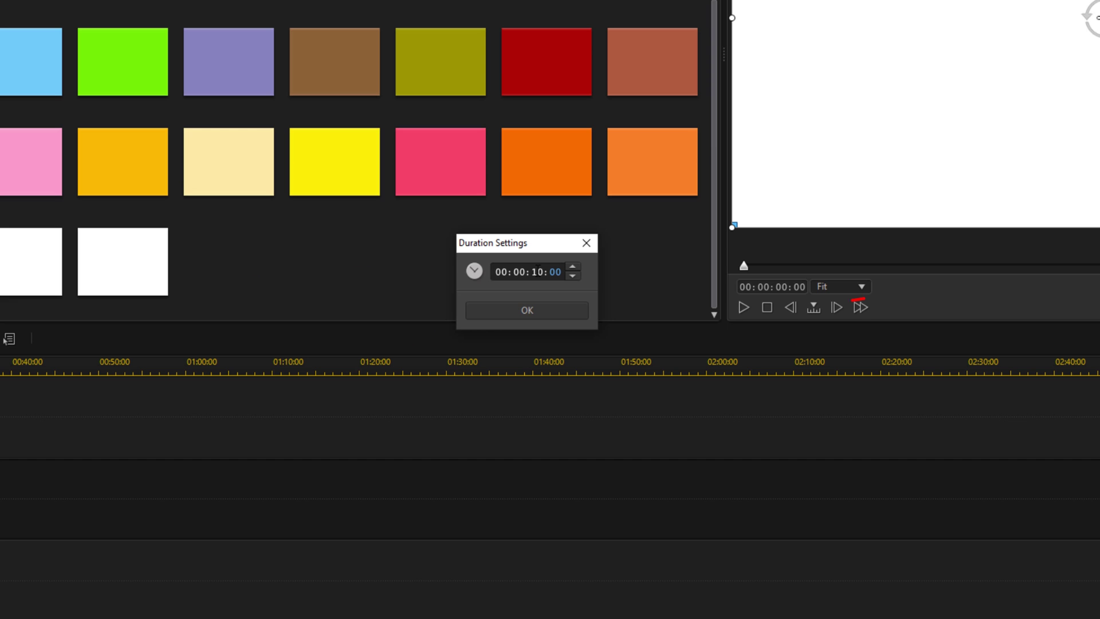
left_click(527, 310)
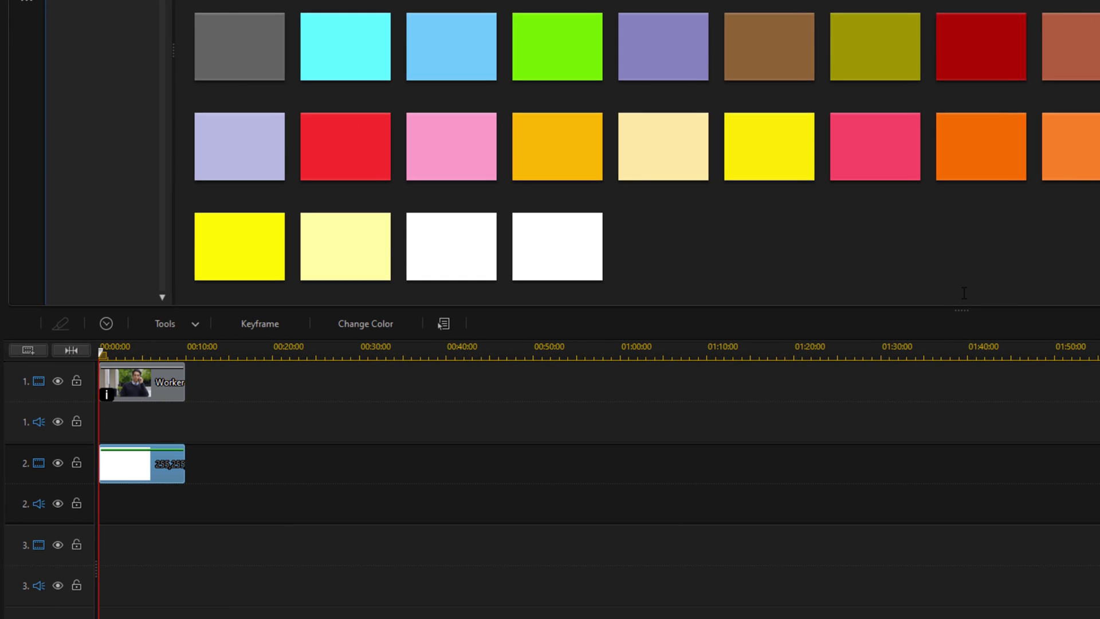
- Apply an inverted rectangle mask to the white board in Mask Designer
left_click(194, 325)
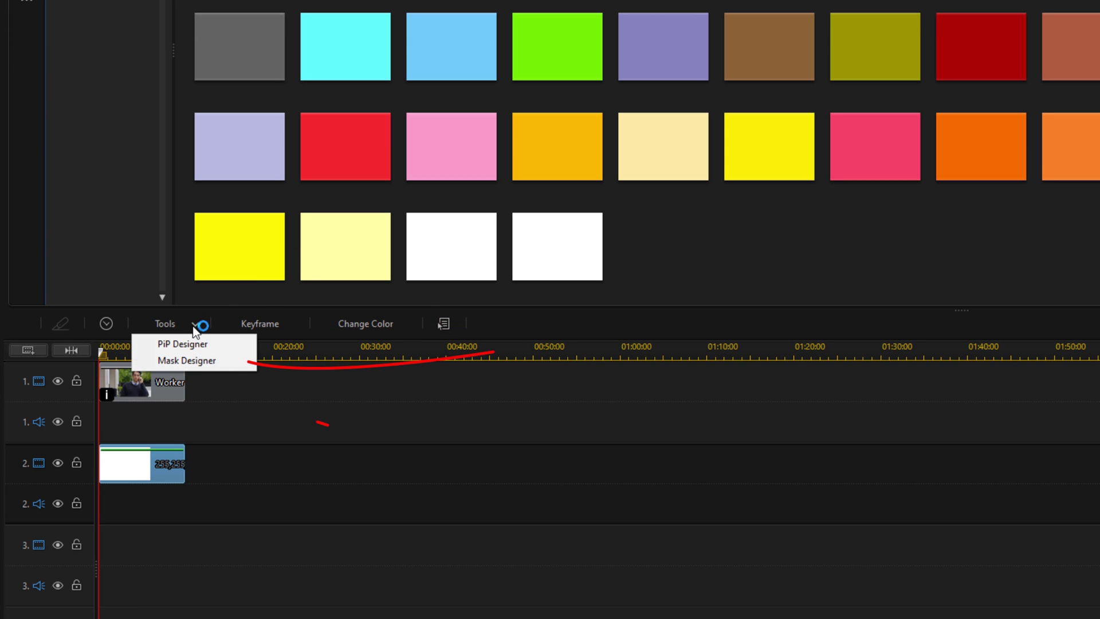
left_click(202, 361)
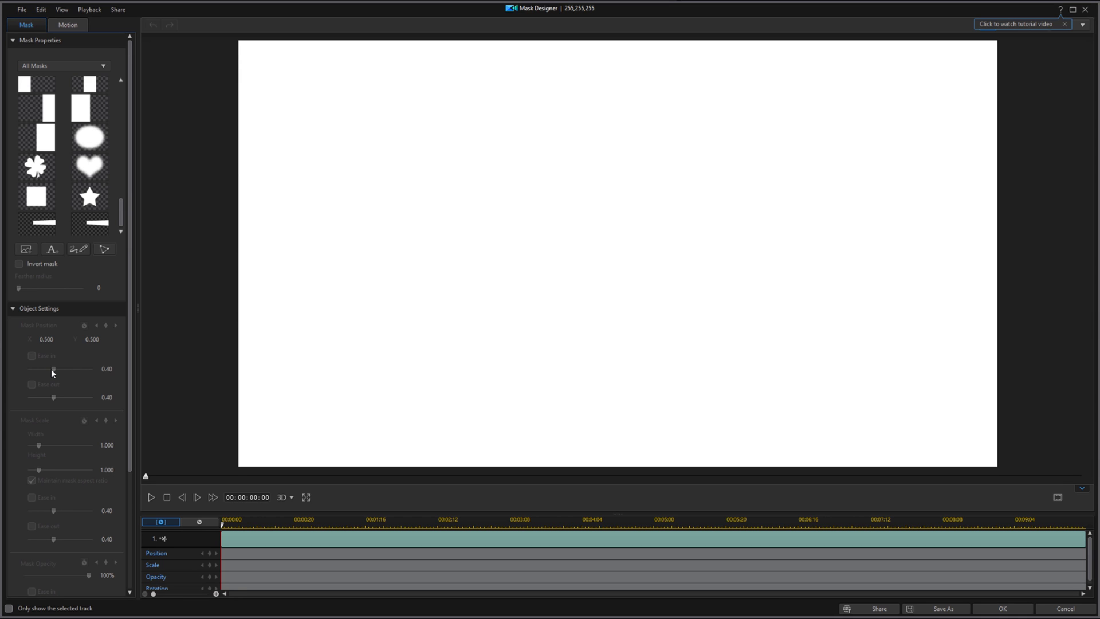
left_click_drag(121, 215, 129, 82)
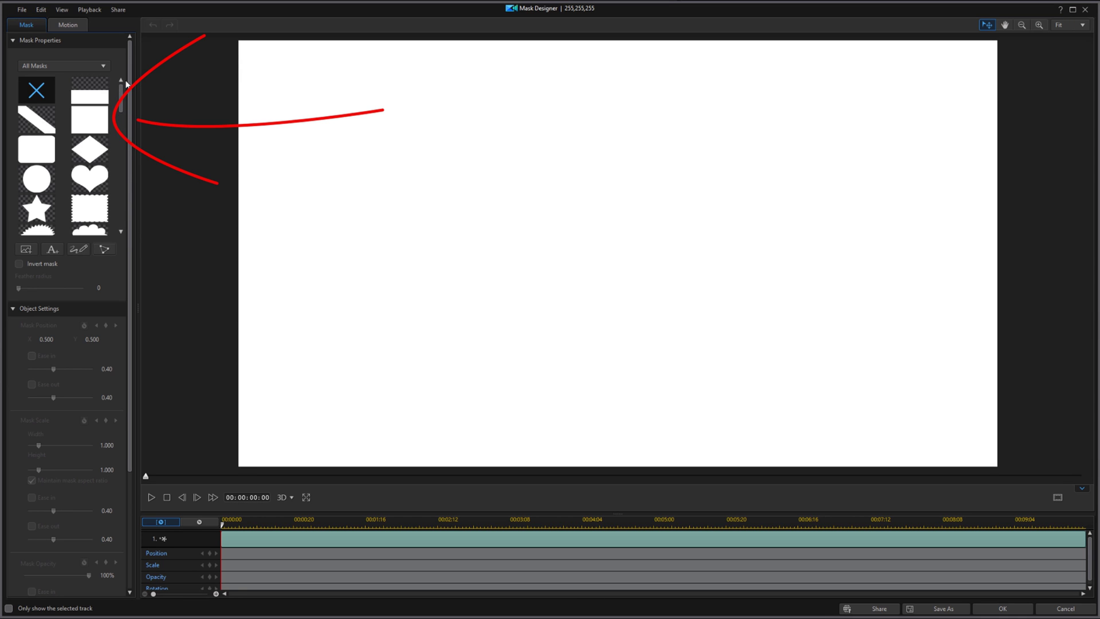
left_click(88, 124)
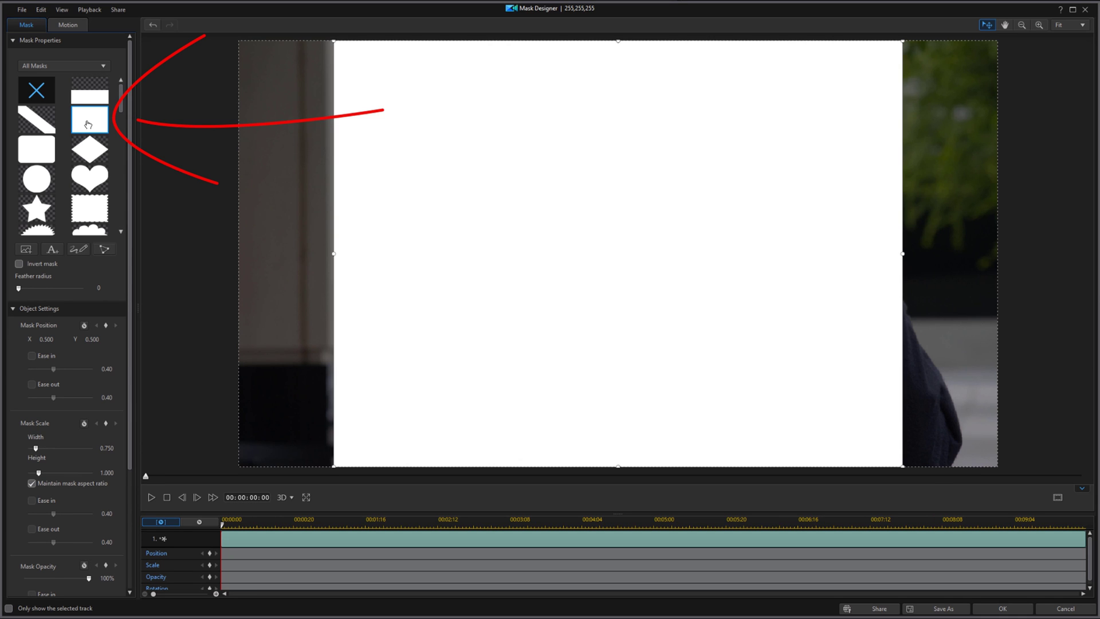
left_click(19, 264)
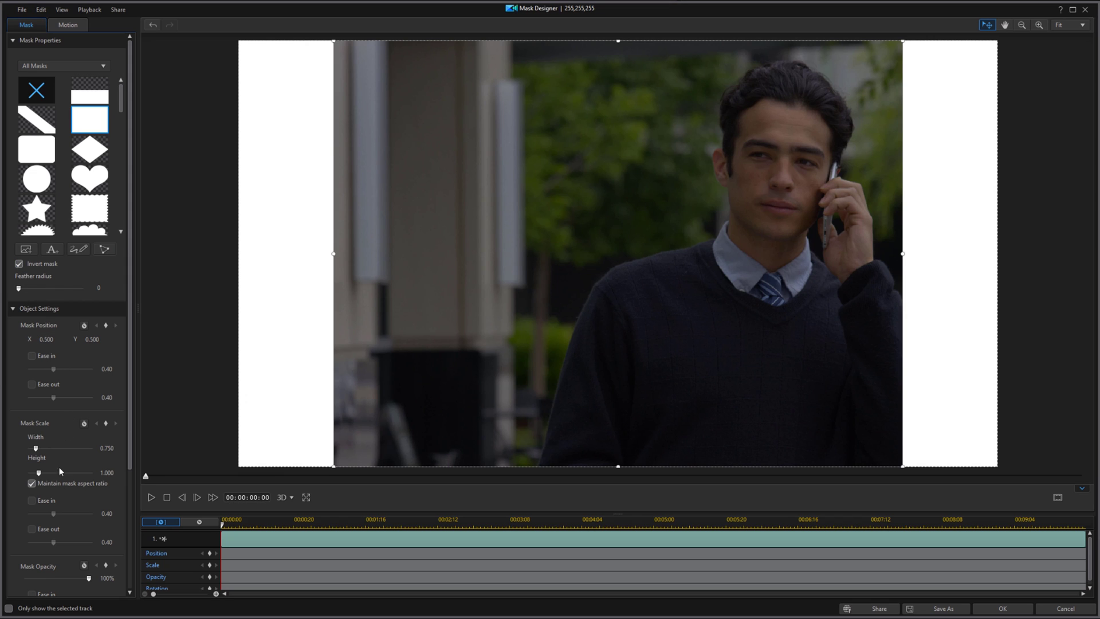
- Size the mask to width 0.990 and height 0.950, without maintaining aspect ratio
left_click(31, 484)
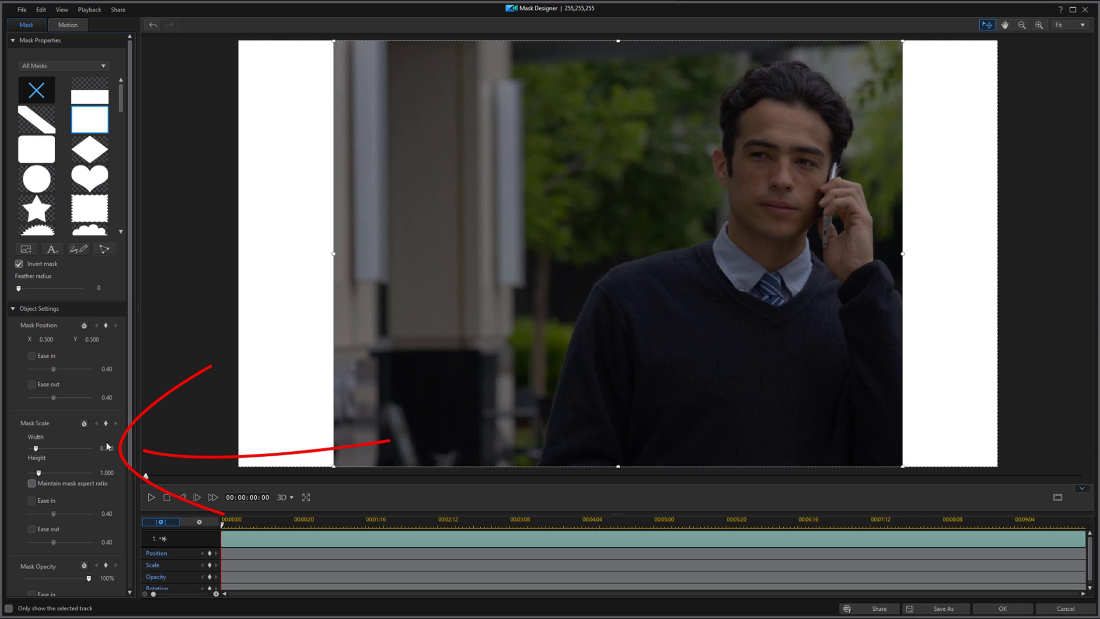
left_click_drag(114, 448, 108, 448)
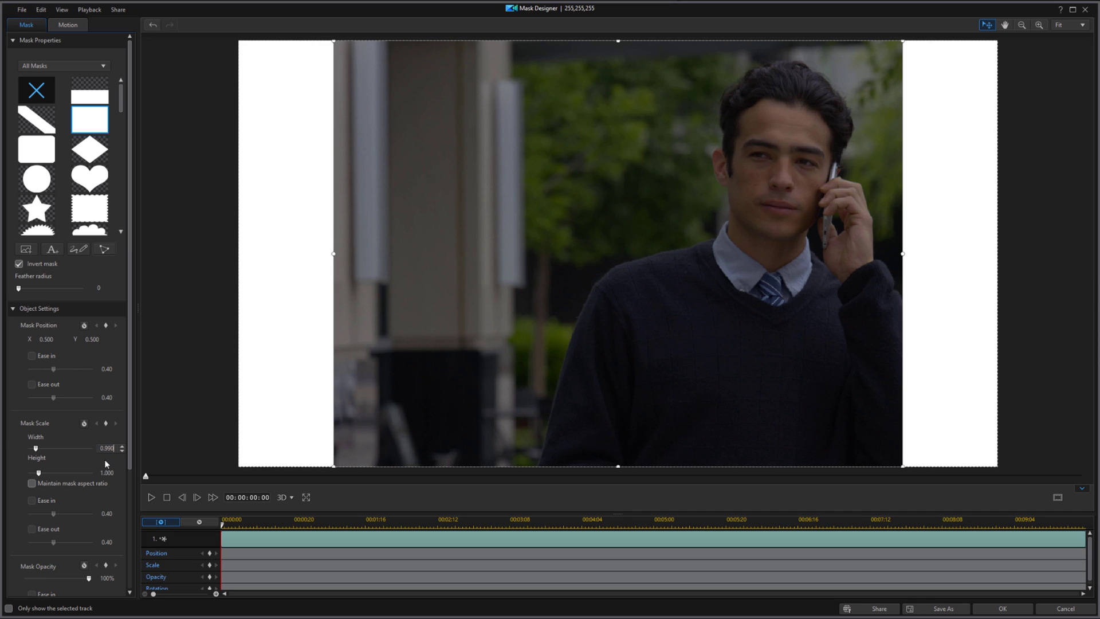
key("Return")
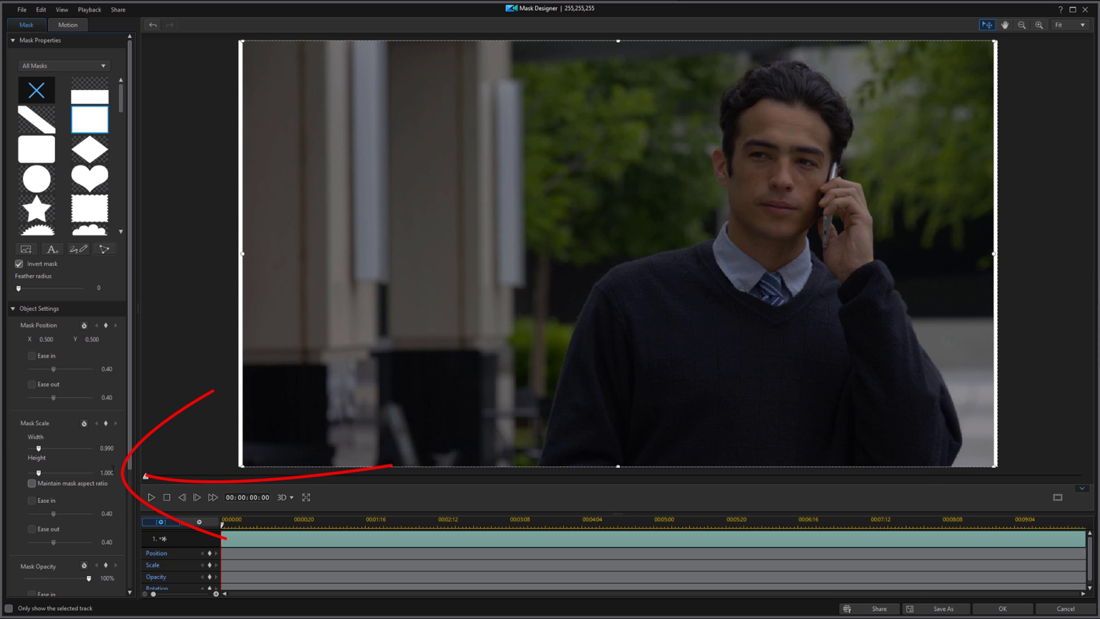
left_click_drag(115, 472, 99, 473)
type("0.950")
key("Return")
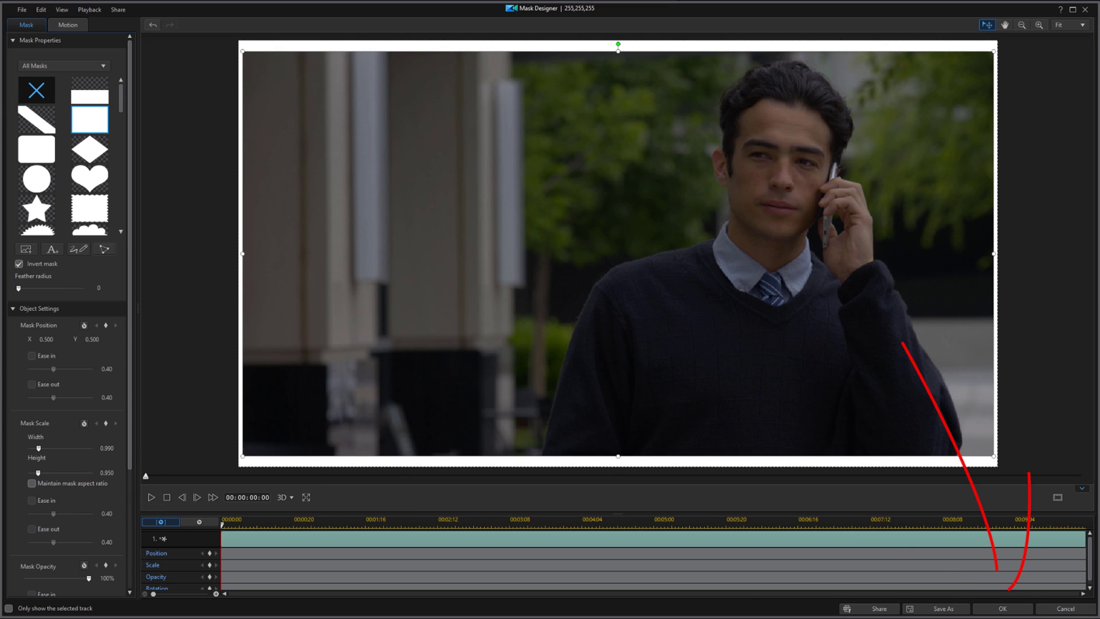
left_click(996, 610)
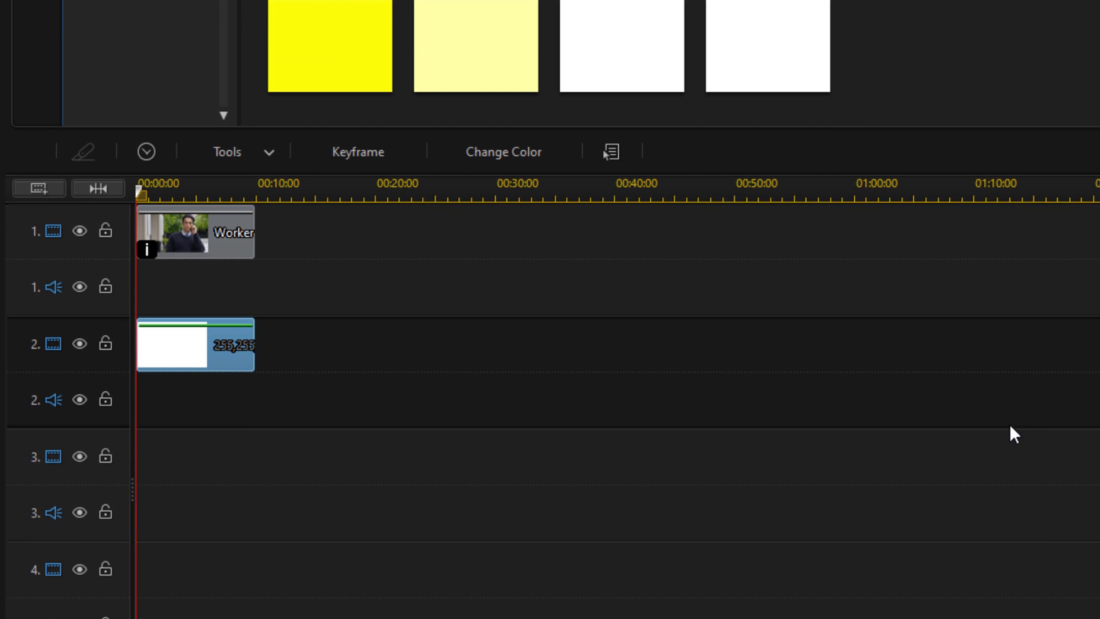
- Scale the white board to 0.900 wide by 0.192 high in PiP Designer
mouse_move(226, 343)
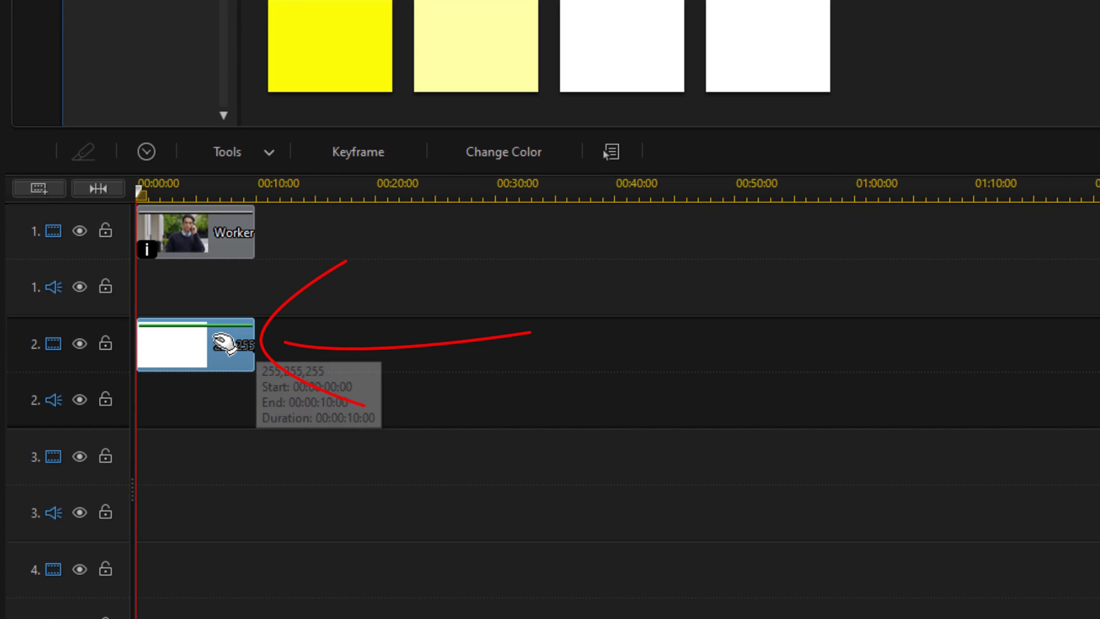
double_click(192, 355)
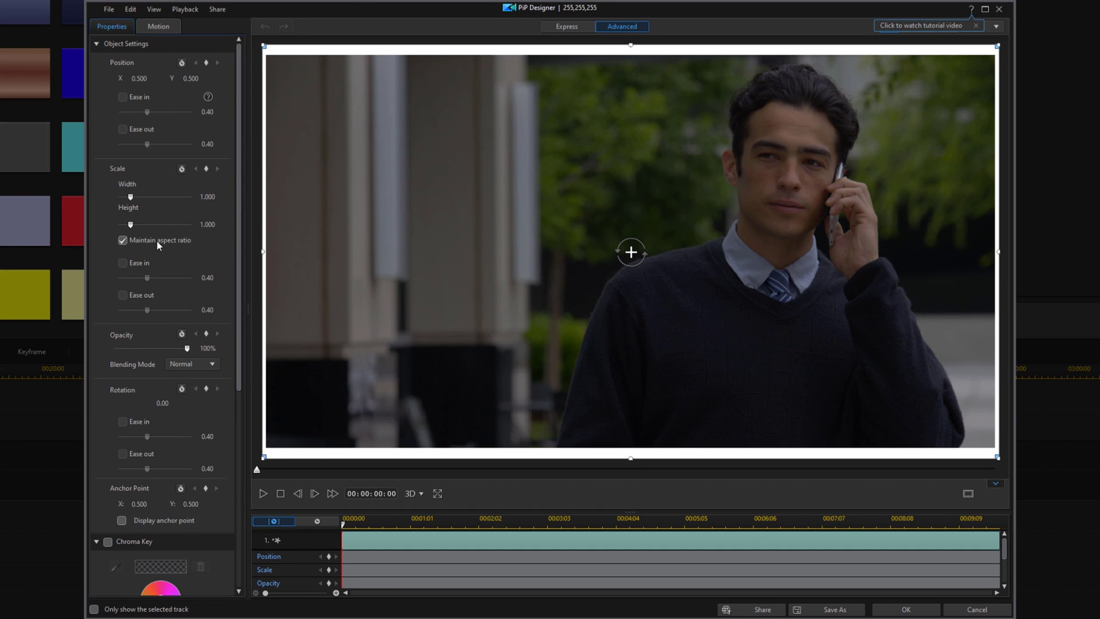
left_click(123, 241)
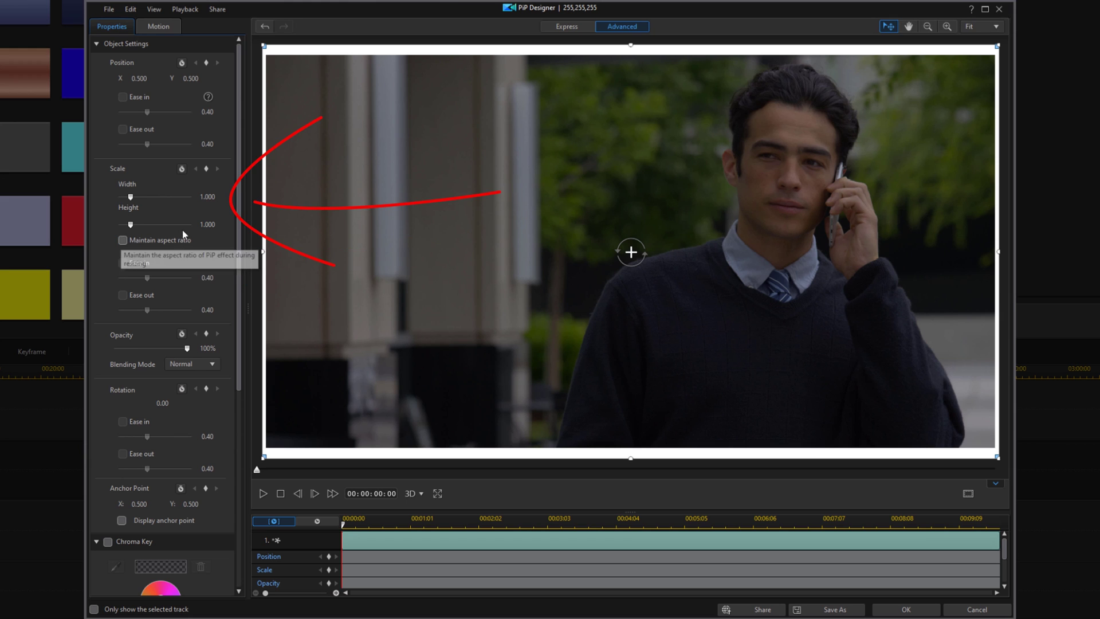
left_click_drag(215, 196, 194, 195)
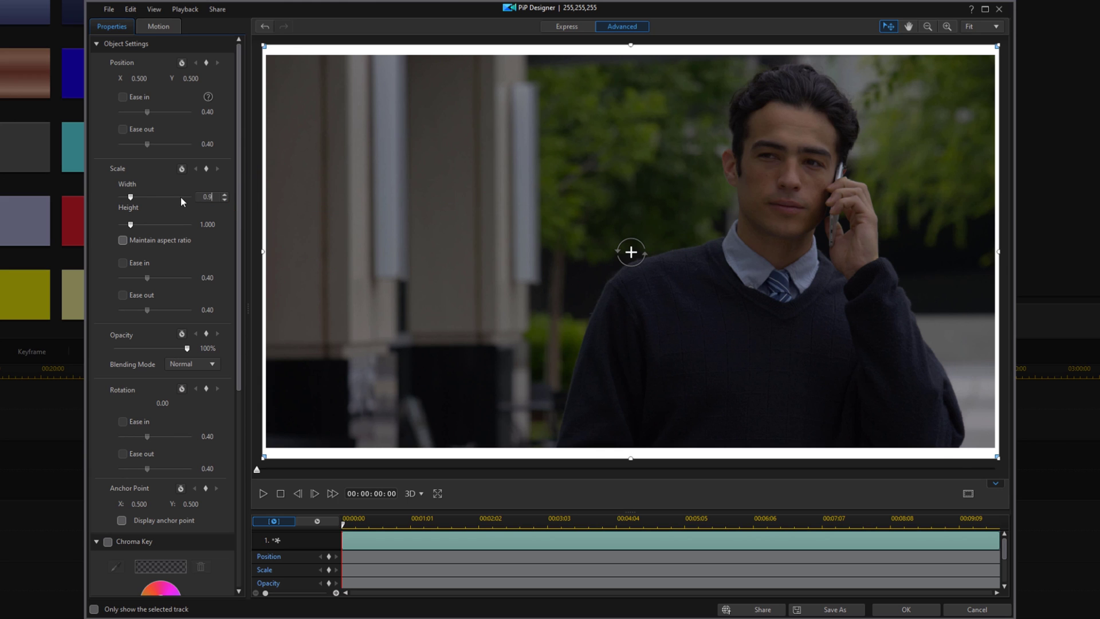
key("Return")
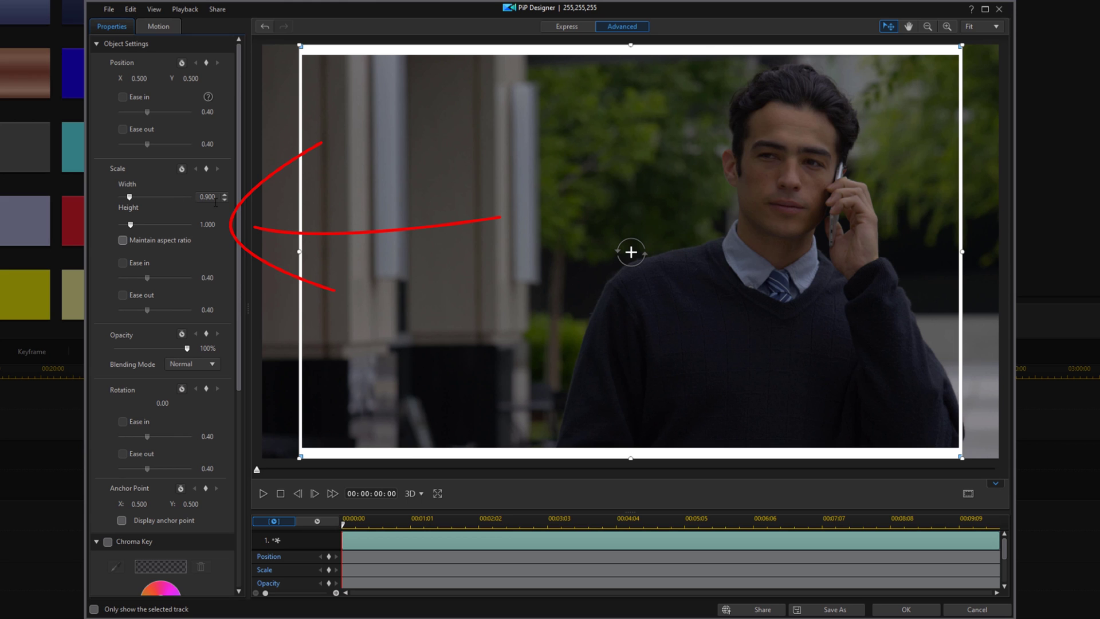
left_click_drag(215, 225, 161, 228)
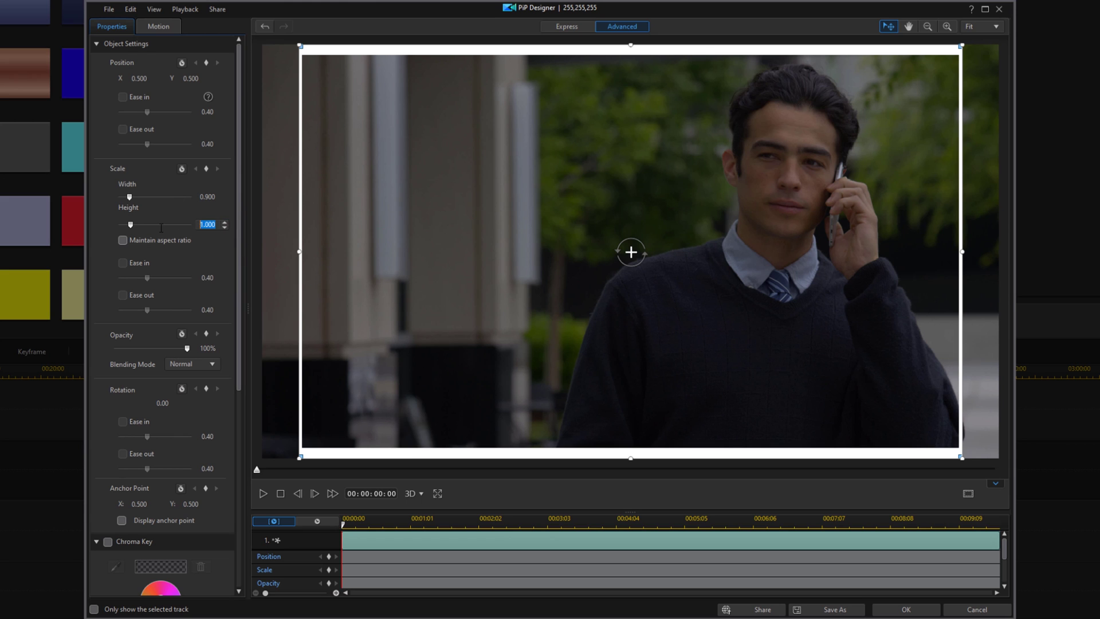
type("0.192")
key("Return")
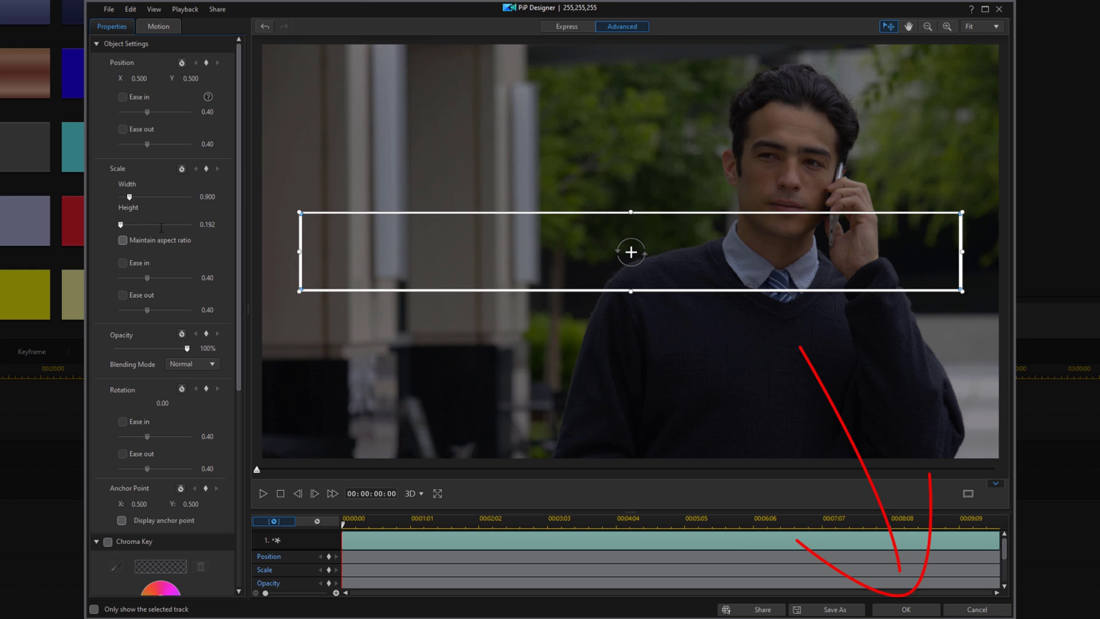
left_click(887, 611)
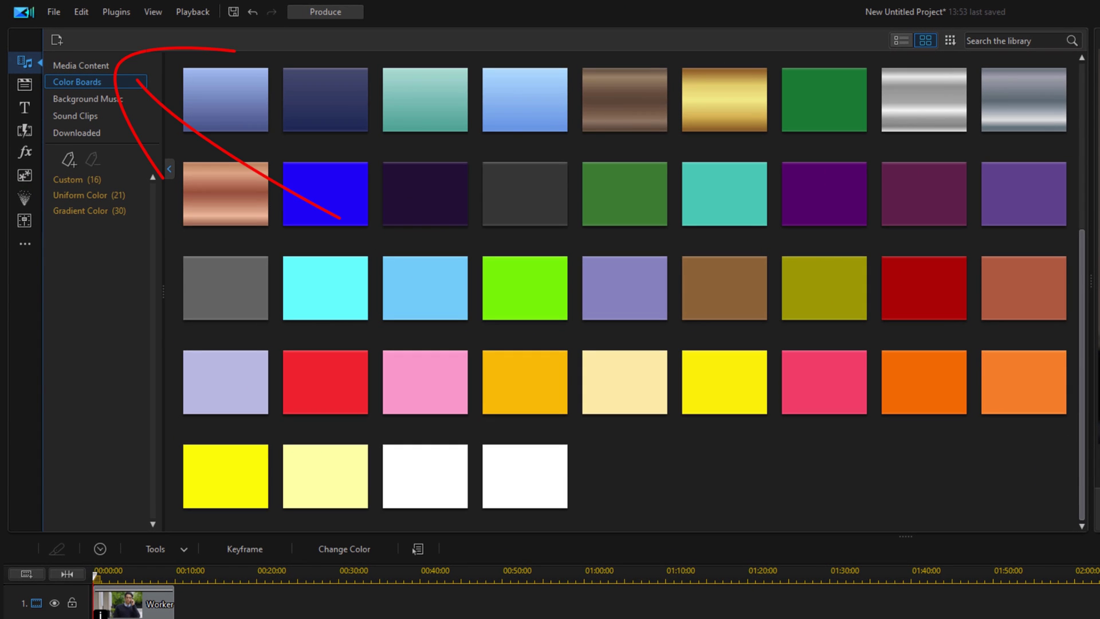
- Place Mic_Stand_White.png at the start of track 3
left_click(71, 64)
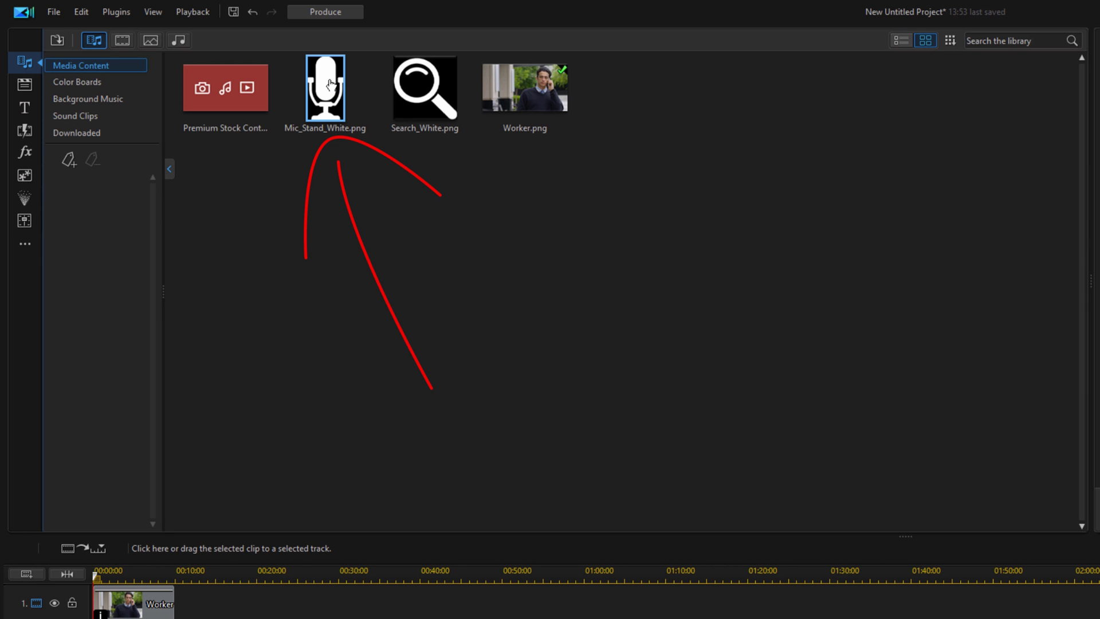
left_click_drag(331, 85, 122, 618)
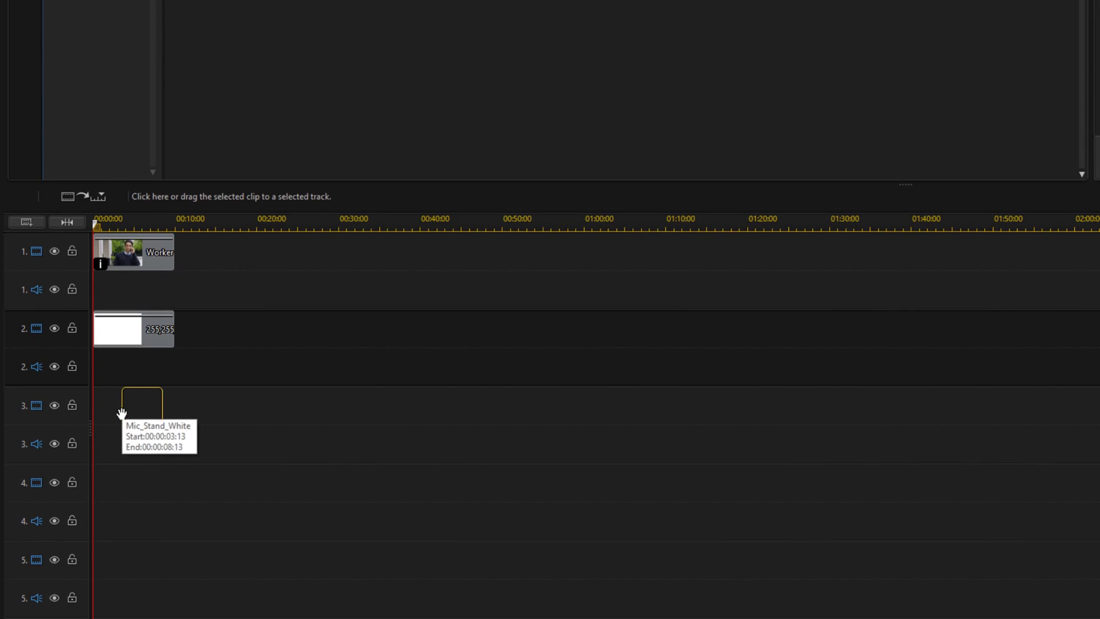
left_click_drag(122, 414, 89, 415)
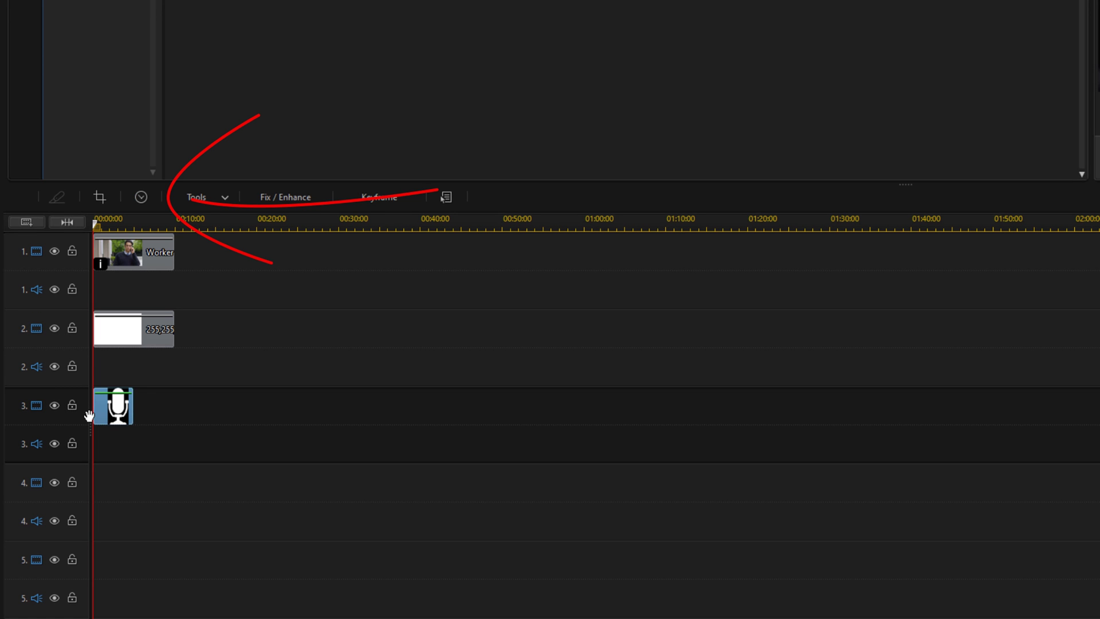
- Set the microphone clip's duration to 00:00:10:00
left_click(141, 197)
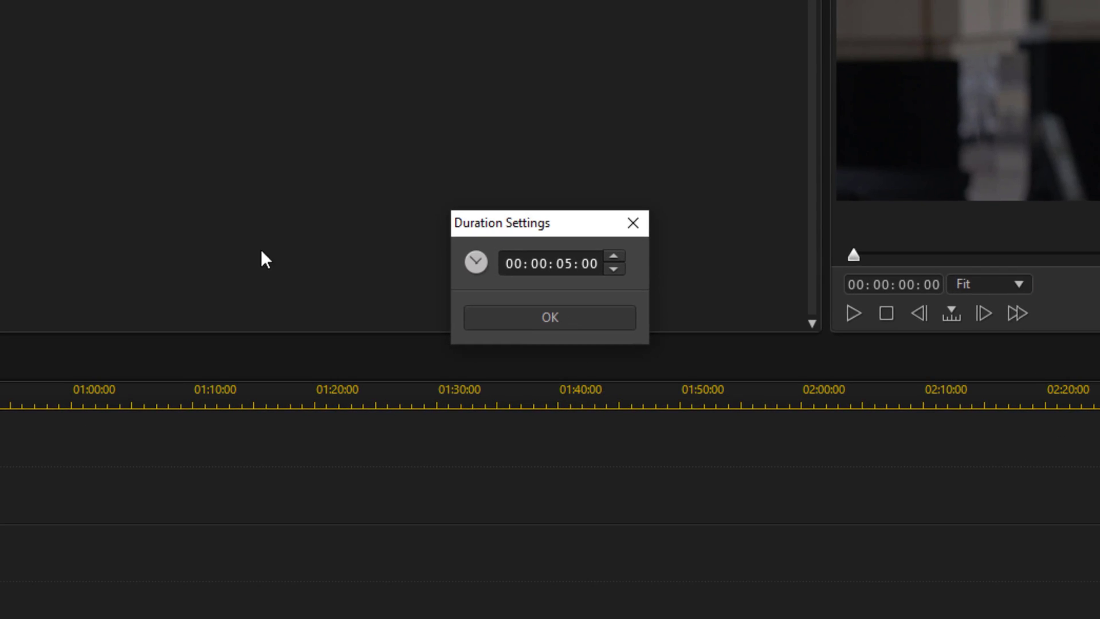
left_click(561, 264)
type("10")
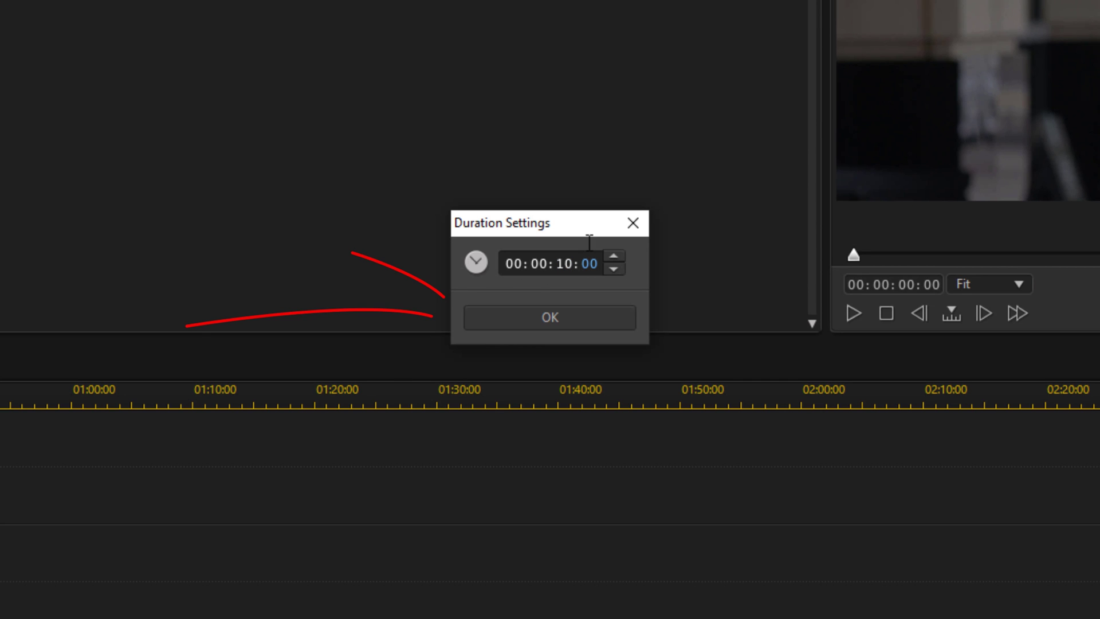
left_click(539, 322)
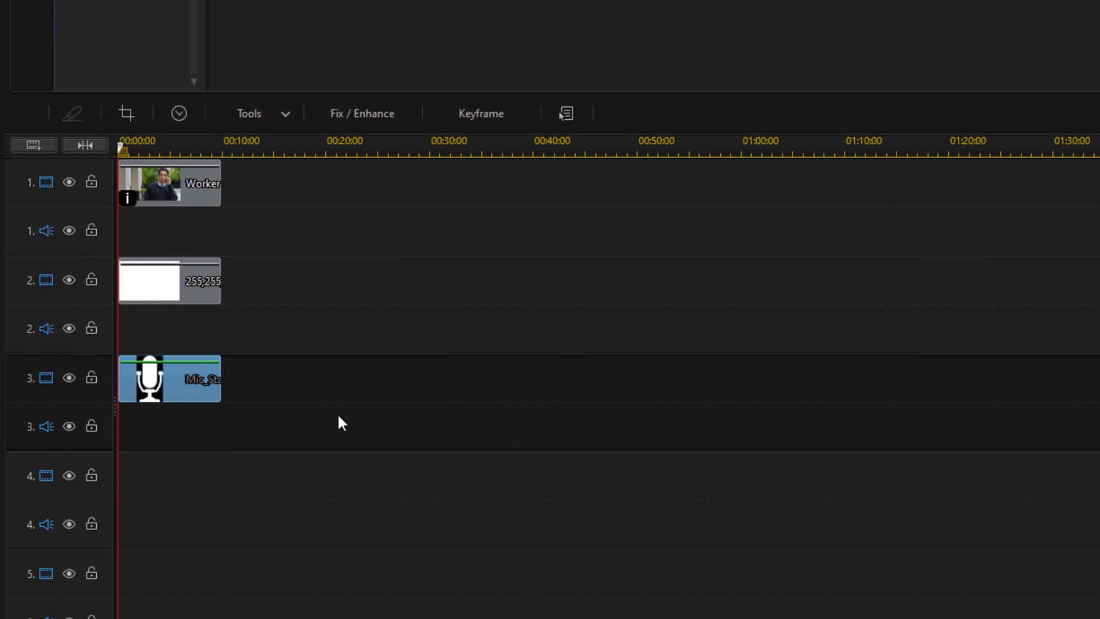
mouse_move(184, 392)
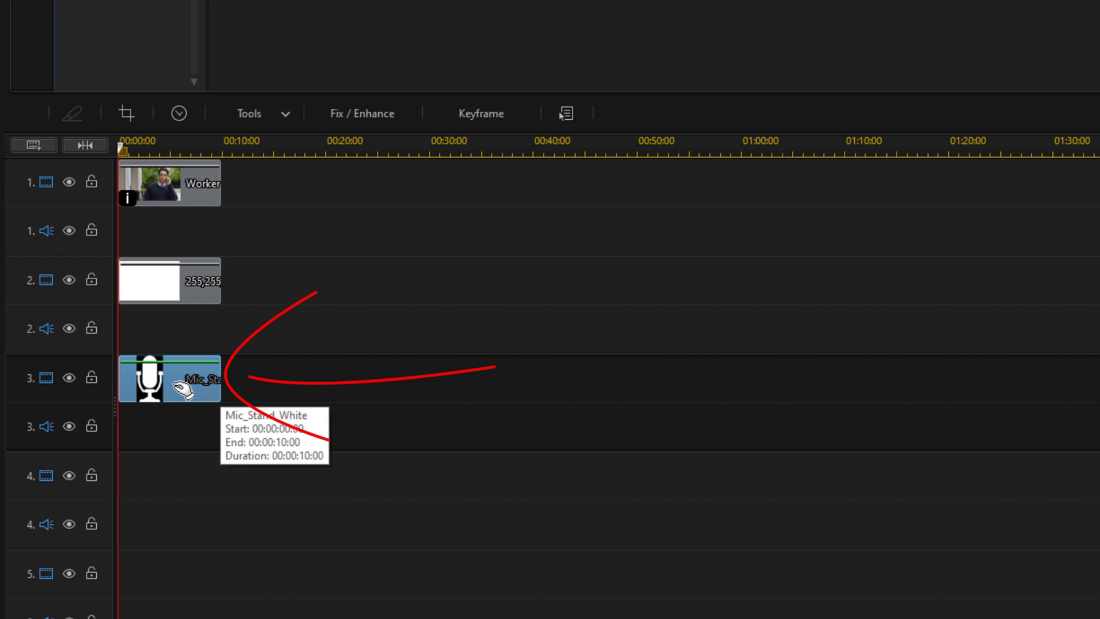
- Scale the microphone to width 0.040 and move it to X 0.100 in PiP Designer
double_click(183, 391)
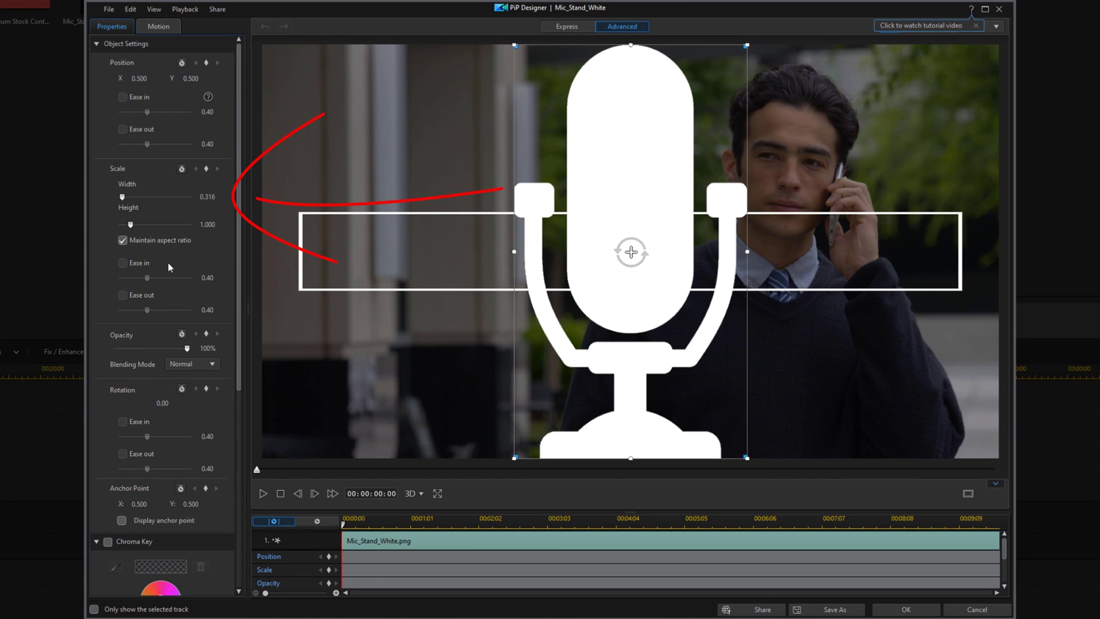
left_click(212, 196)
left_click_drag(216, 196, 192, 197)
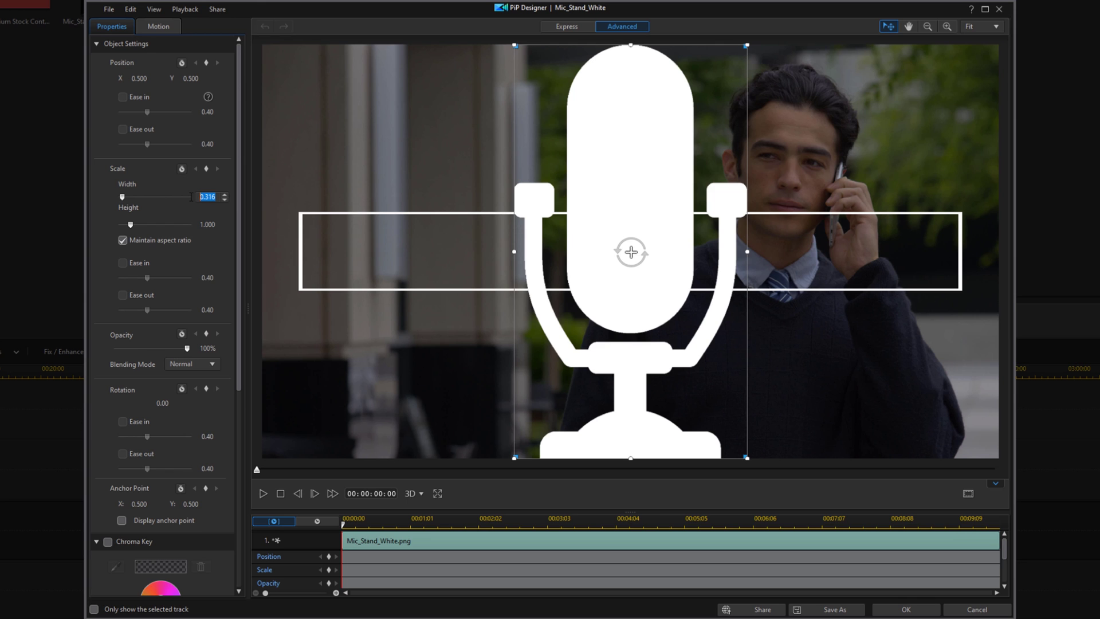
type("0.040")
key("Return")
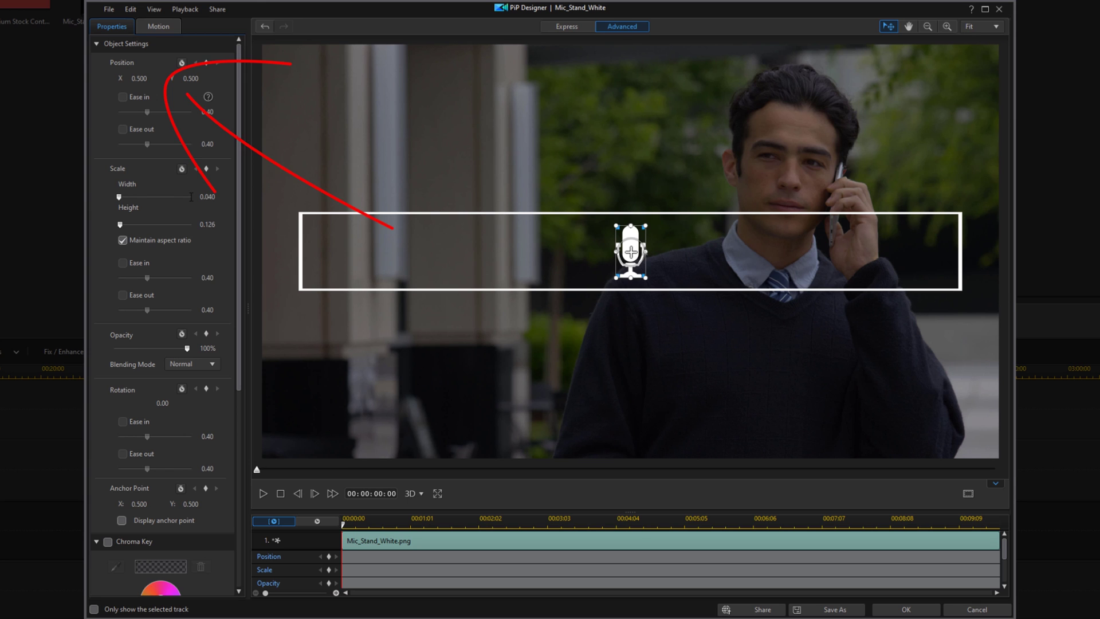
left_click_drag(147, 78, 130, 78)
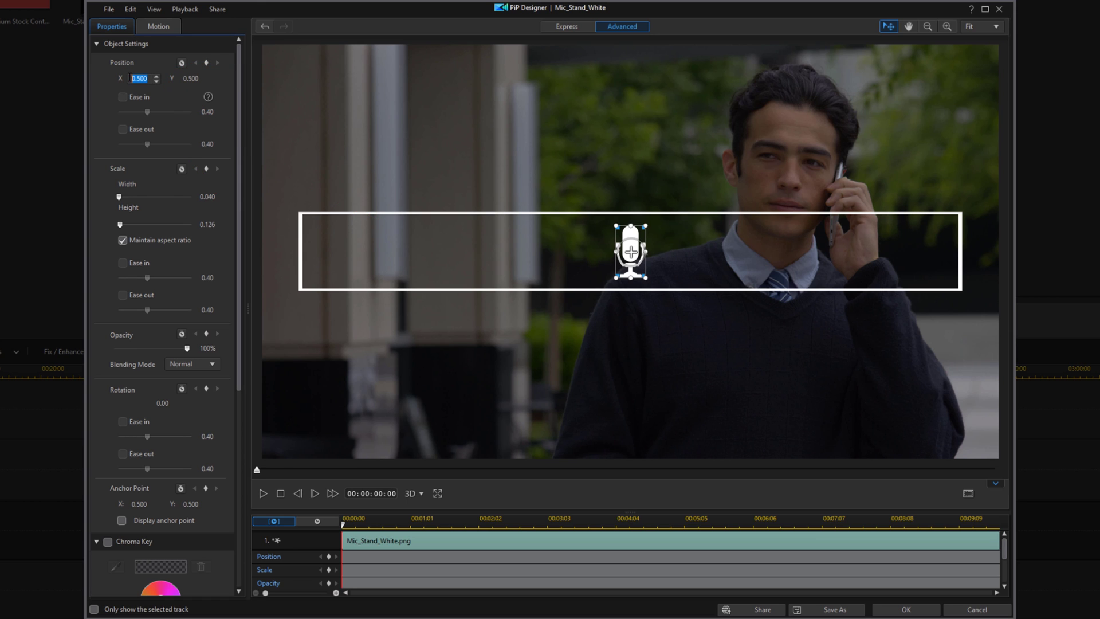
type("0.1")
key("Return")
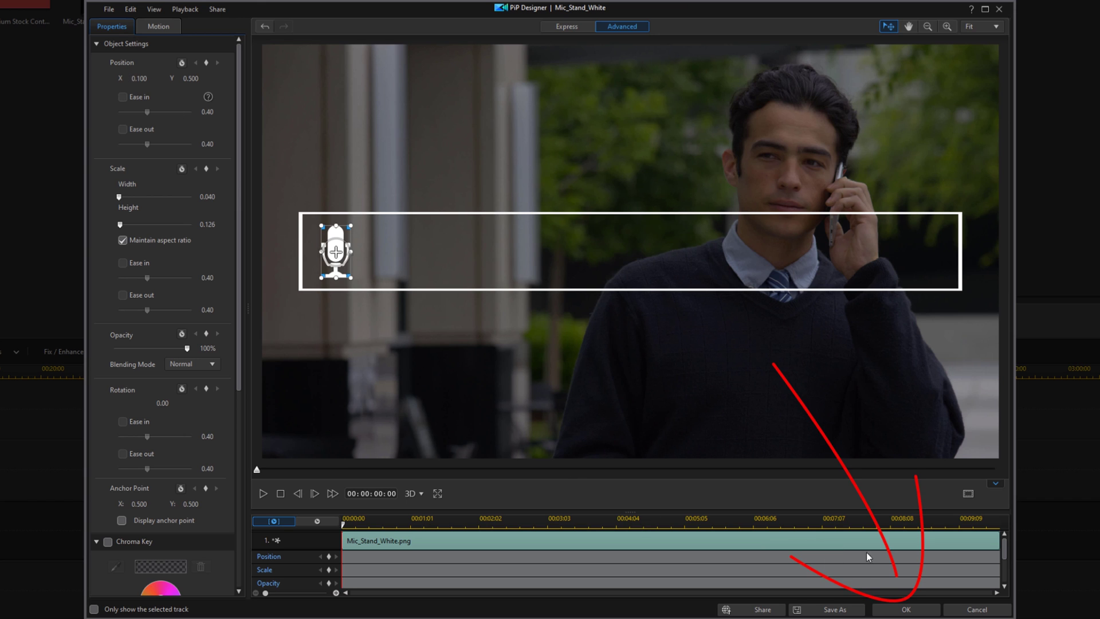
left_click(901, 609)
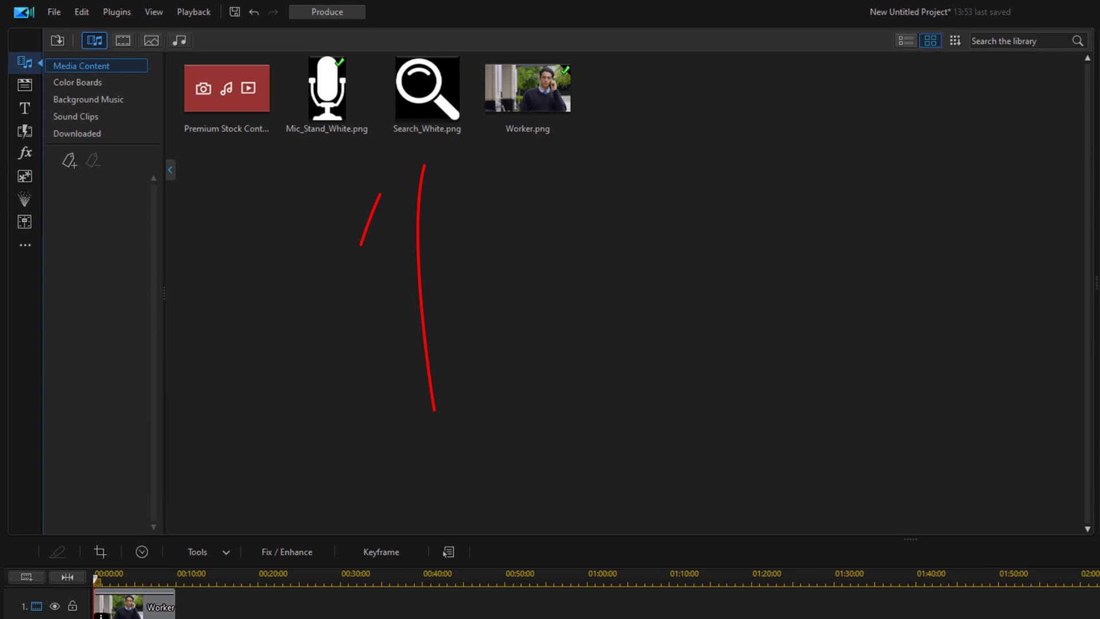
- Place Search_White.png at the start of track 4
left_click(418, 101)
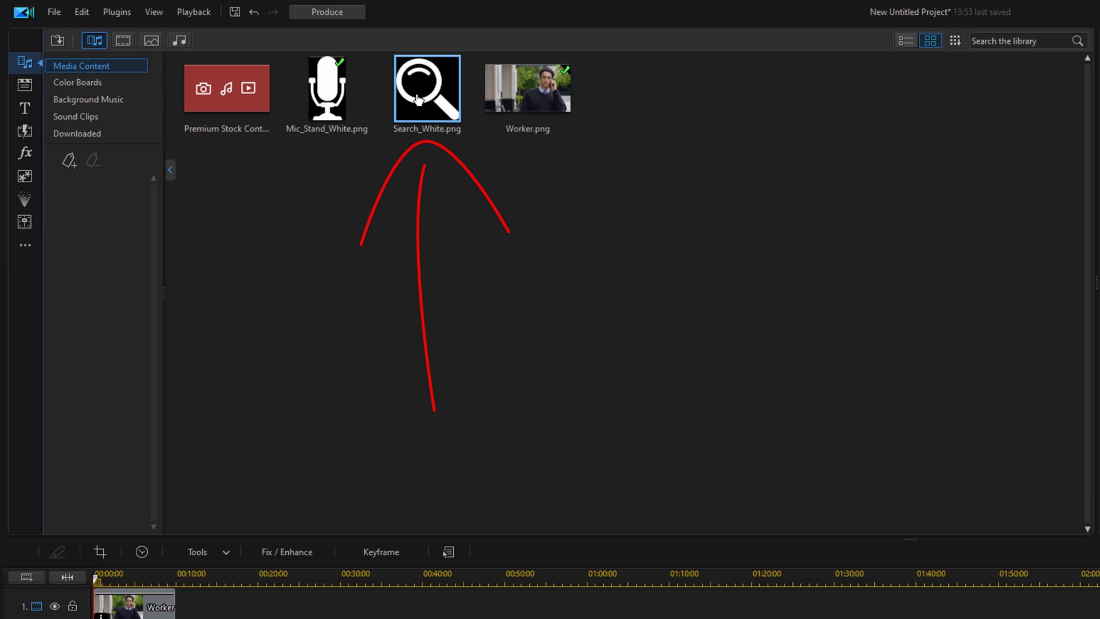
mouse_move(418, 100)
left_mouse_down()
mouse_move(212, 608)
mouse_move(71, 618)
left_mouse_up()
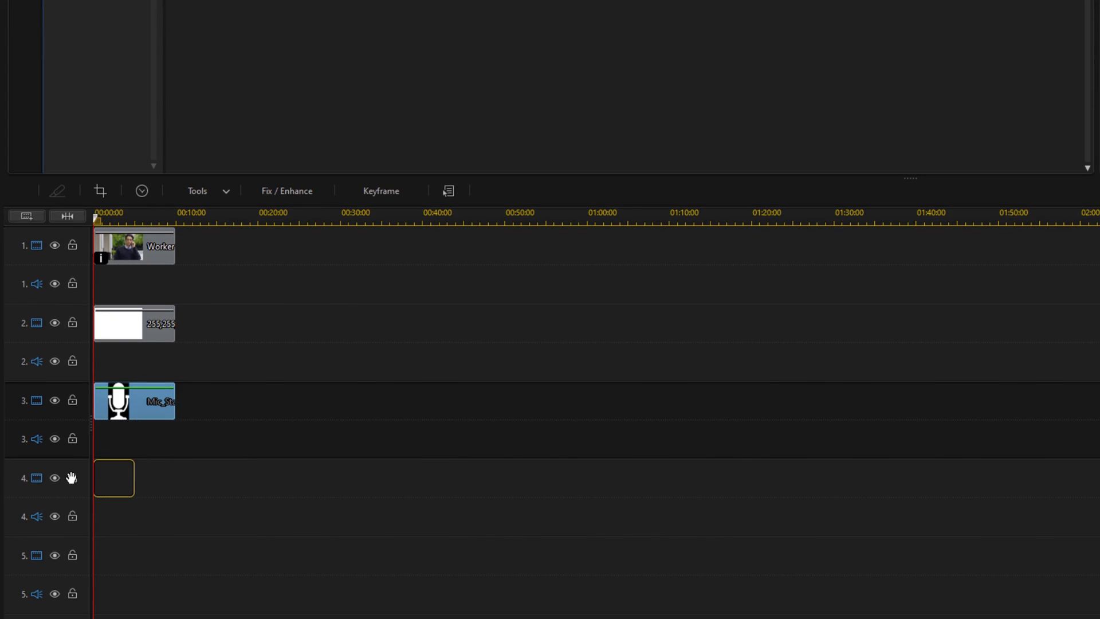
left_click_drag(72, 477, 71, 477)
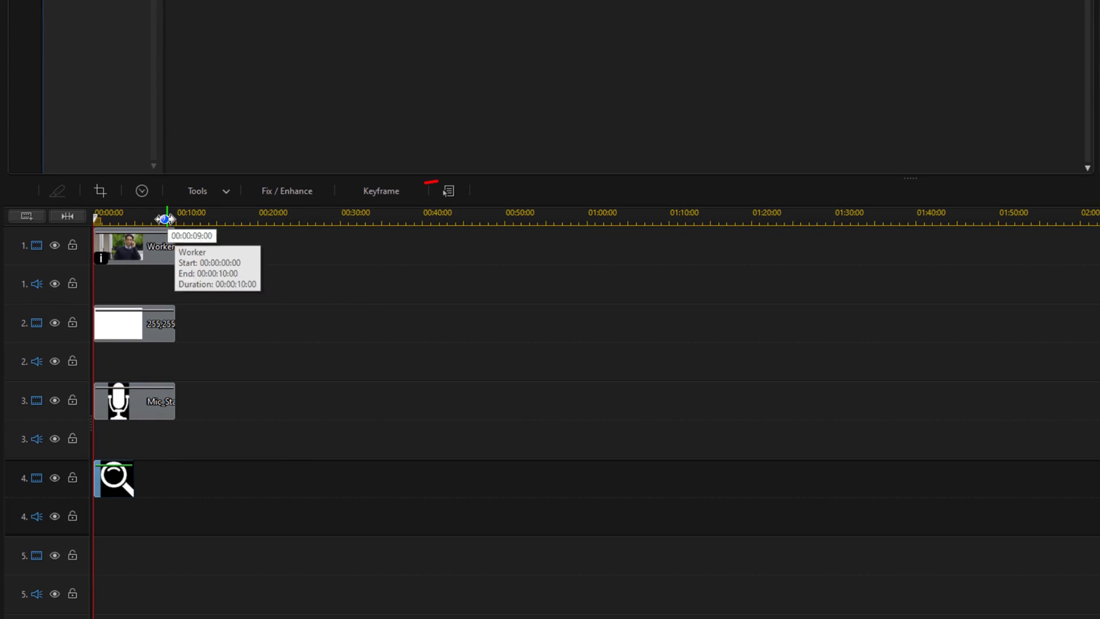
- Set the magnifier clip's duration to 10 seconds
left_click(141, 191)
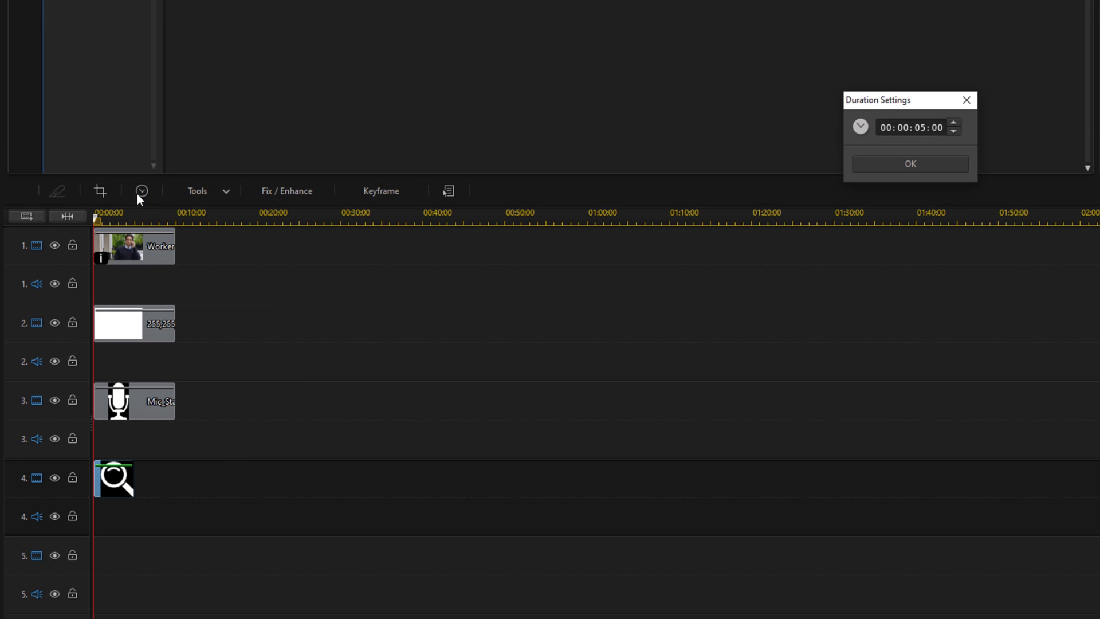
type("10")
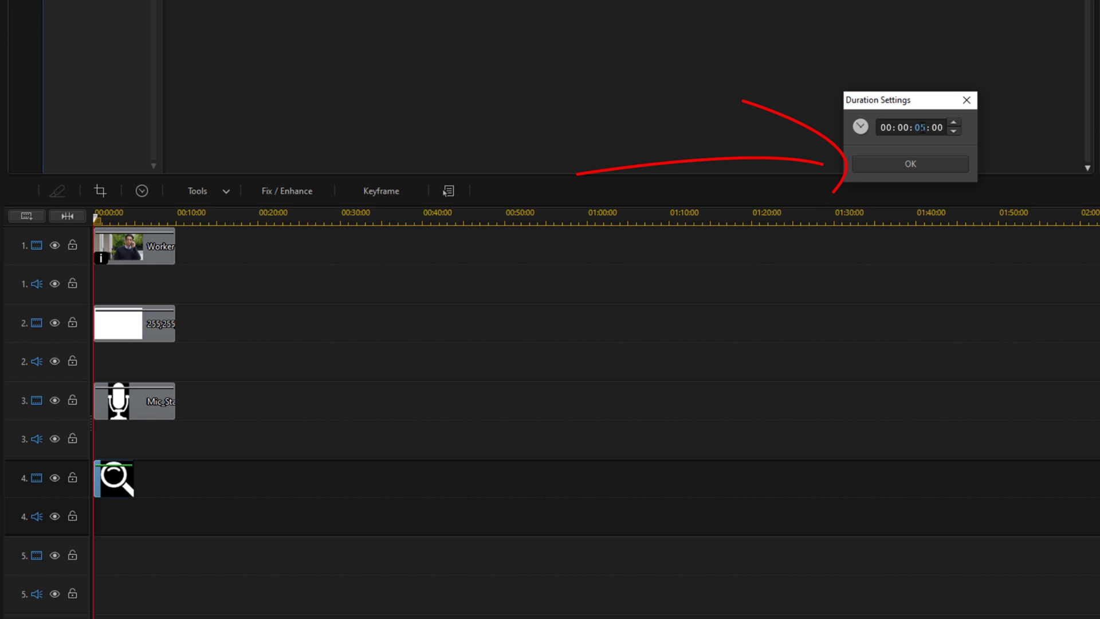
key("Tab")
left_click(913, 165)
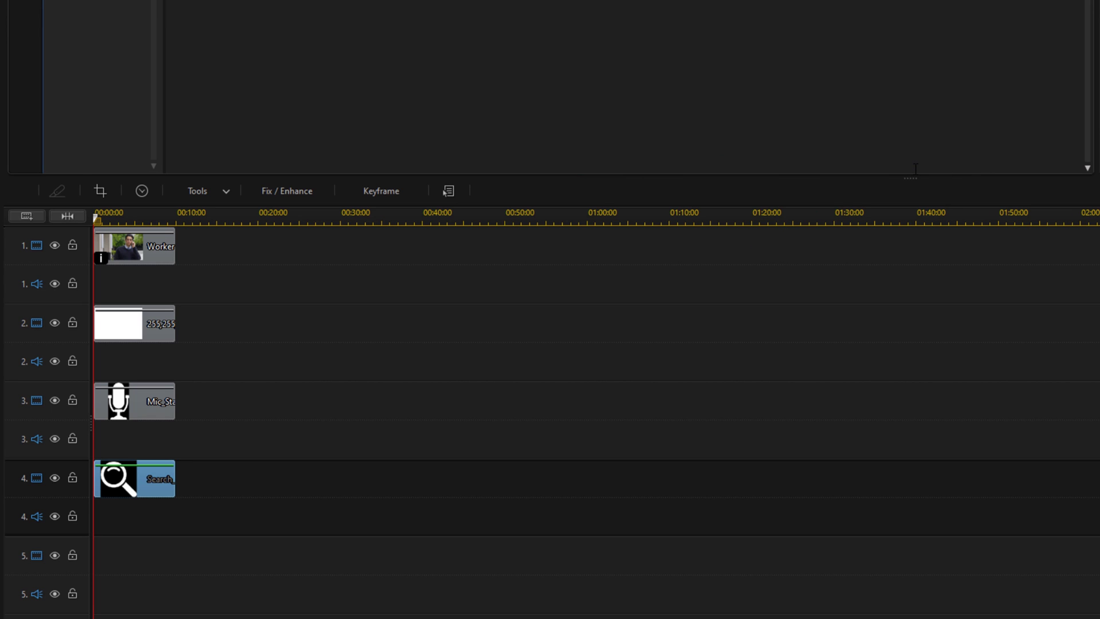
mouse_move(148, 485)
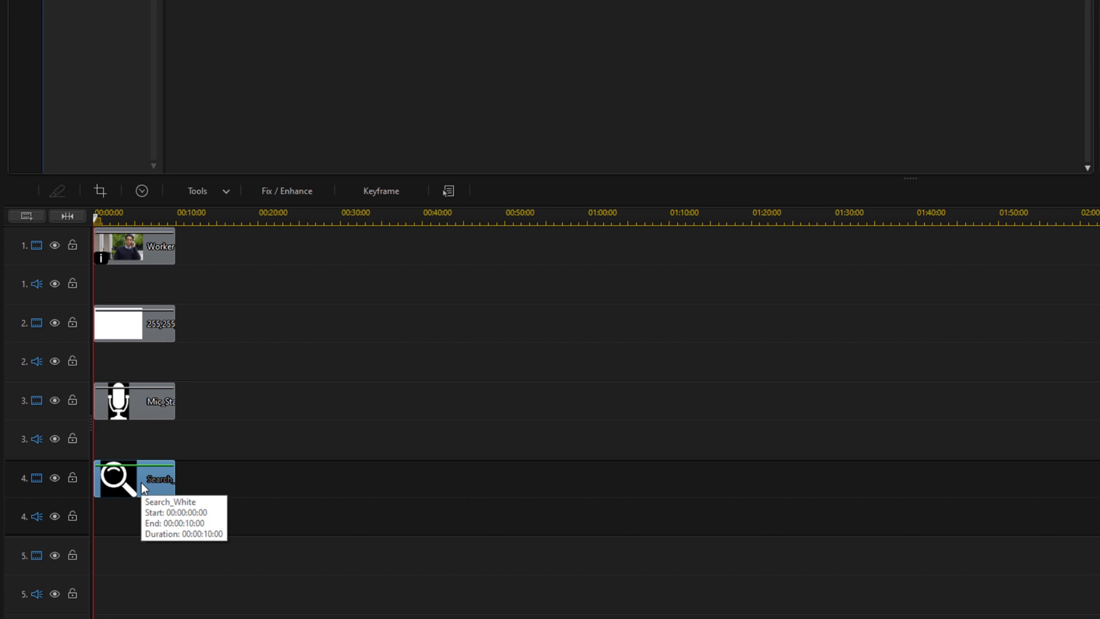
- Shrink the magnifier to width 0.072 in PiP Designer
double_click(143, 484)
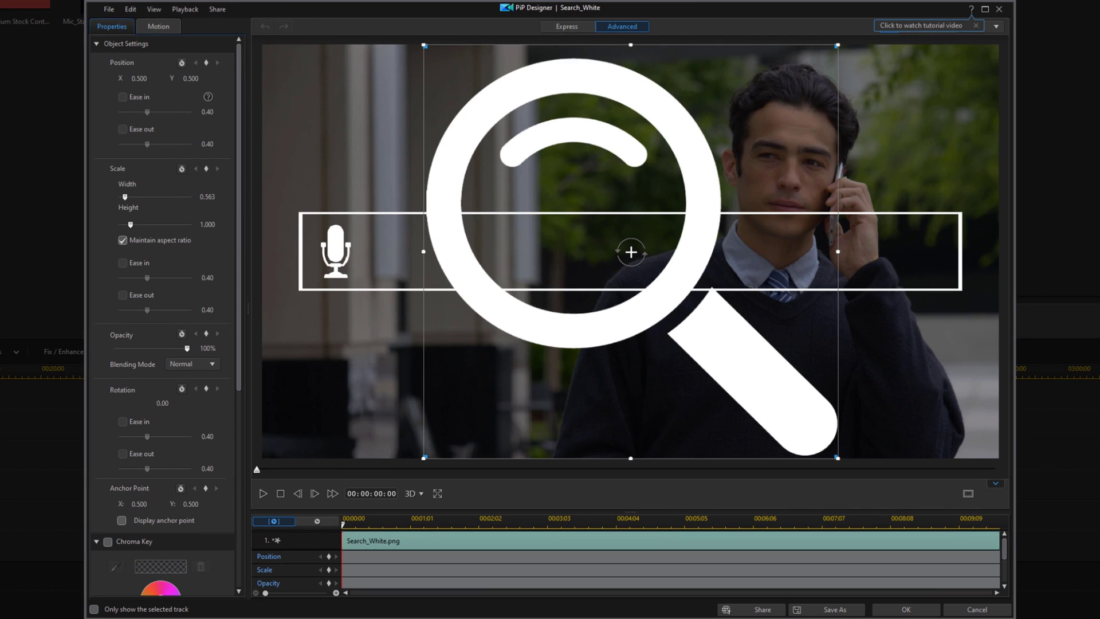
left_click(215, 197)
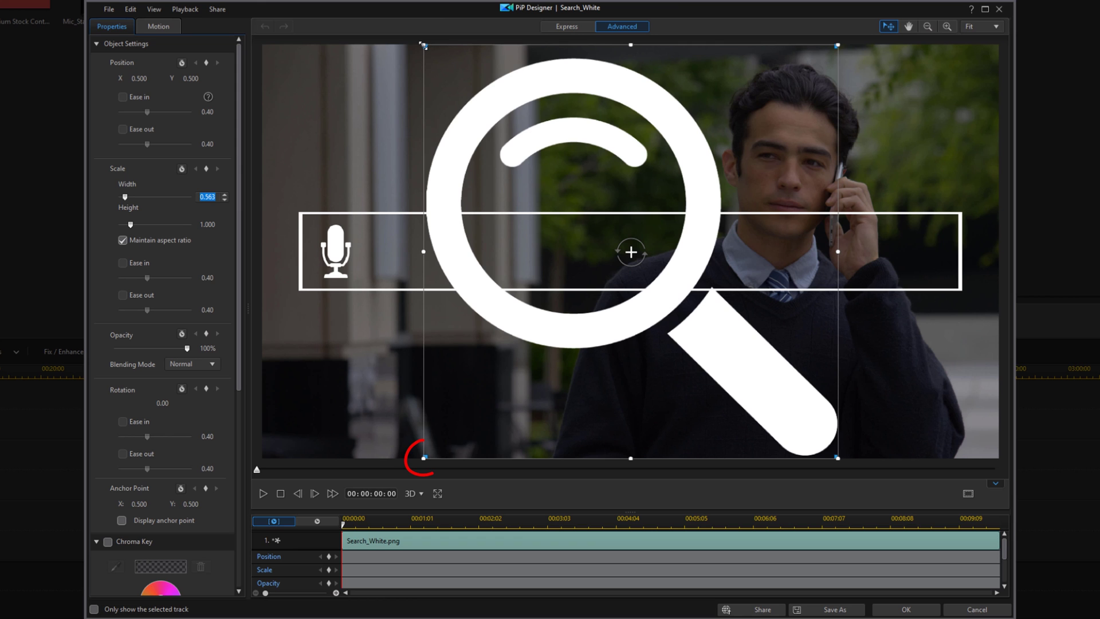
left_click_drag(423, 45, 424, 45)
left_click_drag(424, 458, 521, 362)
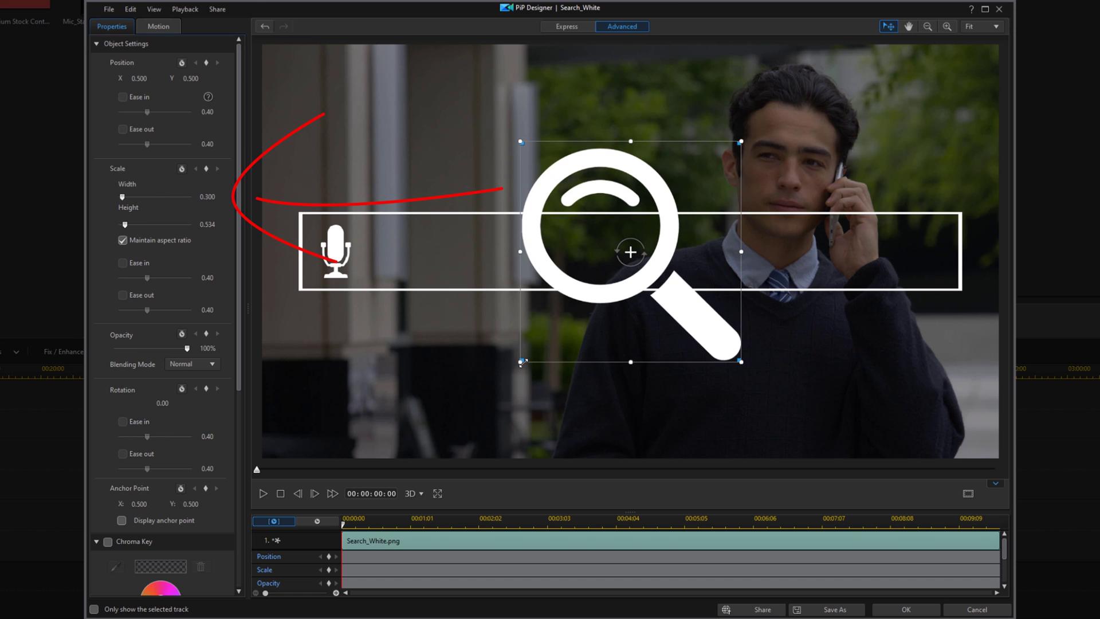
double_click(216, 197)
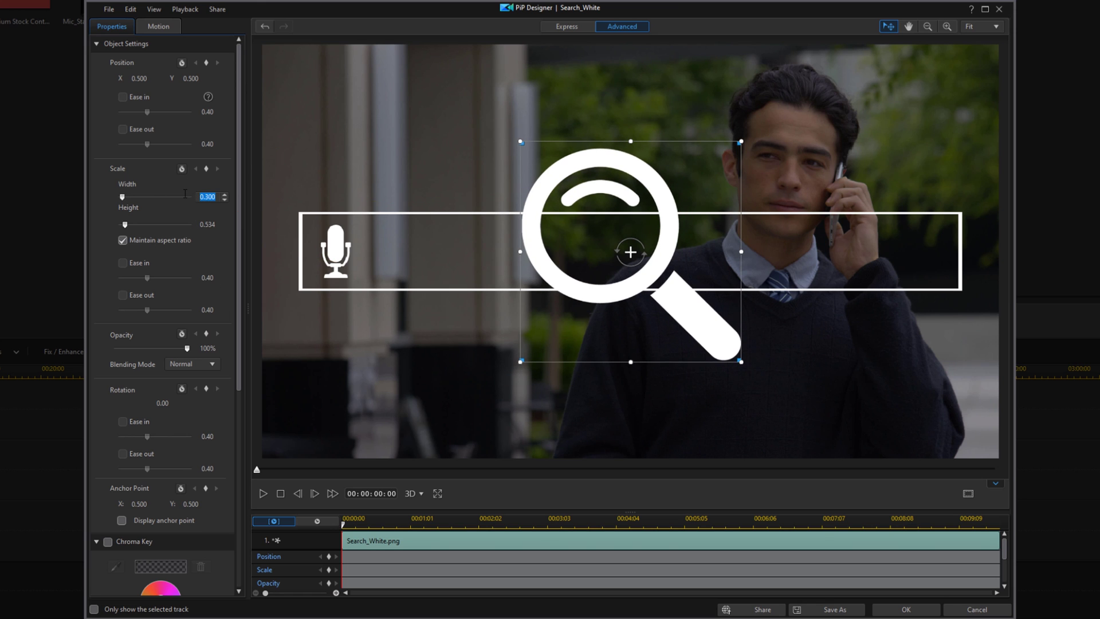
type("0.072")
key("Return")
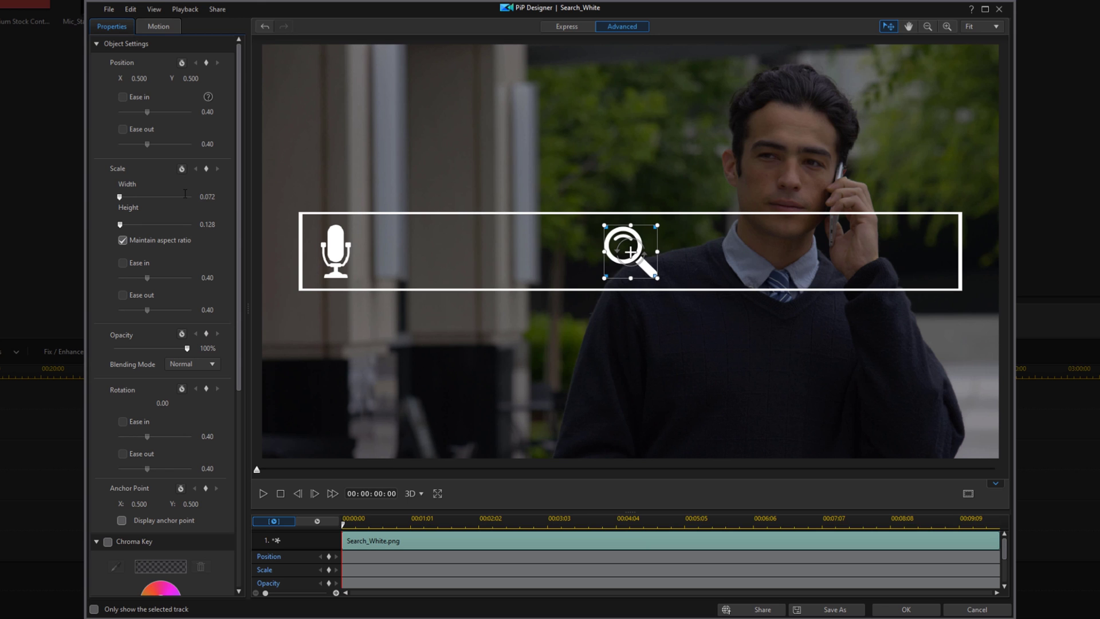
- Move the magnifier to X position 0.900 and accept the PiP changes
left_click_drag(148, 78, 130, 79)
left_click(617, 225)
mouse_move(617, 225)
left_mouse_down()
mouse_move(633, 227)
mouse_move(610, 228)
left_mouse_up()
left_click_drag(150, 77, 133, 78)
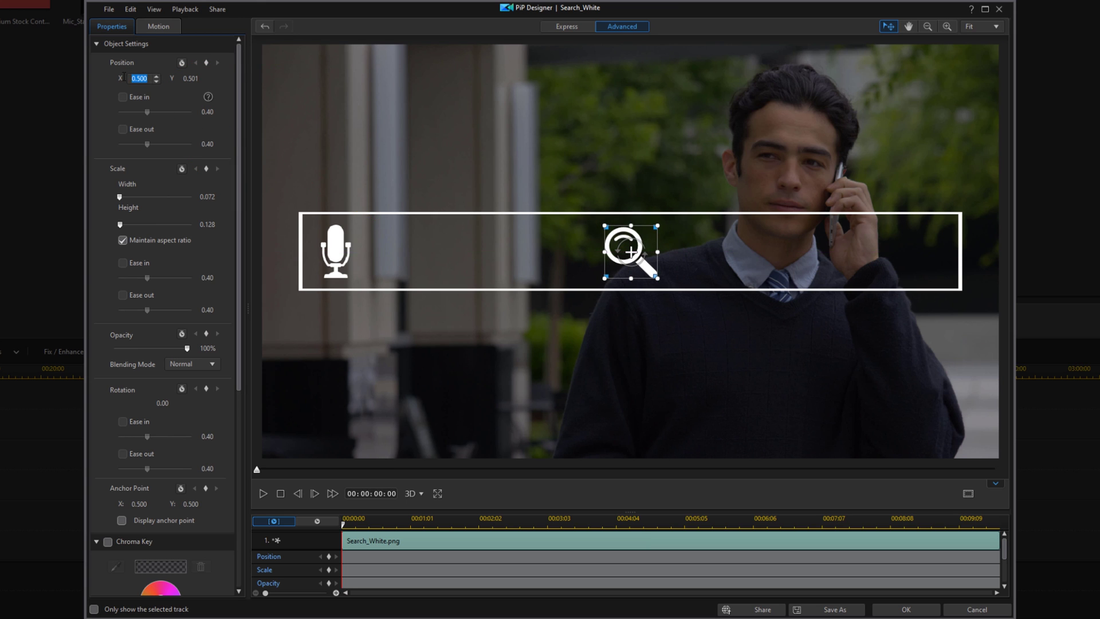
type("0.9")
key("Return")
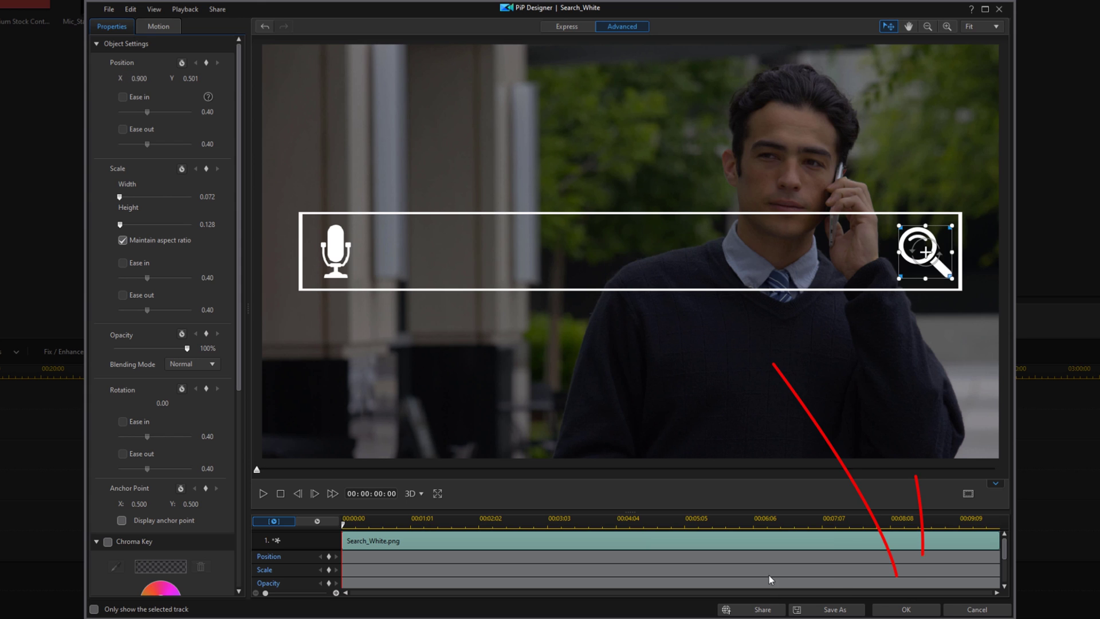
left_click(906, 610)
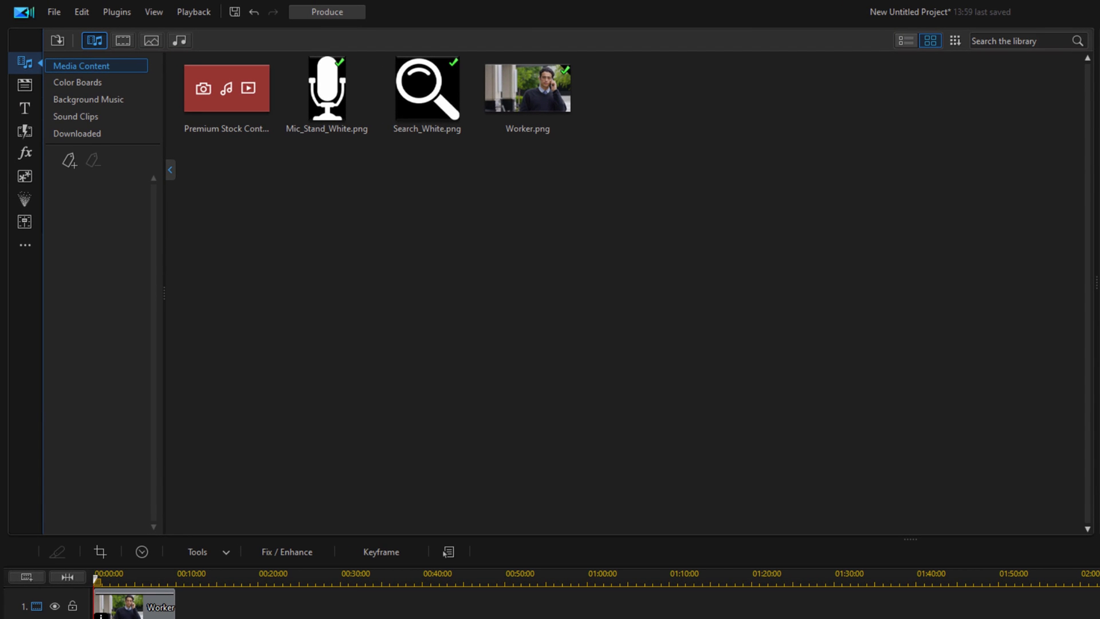
- Place the Default 'My Title' template at the start of track 5
left_click(26, 108)
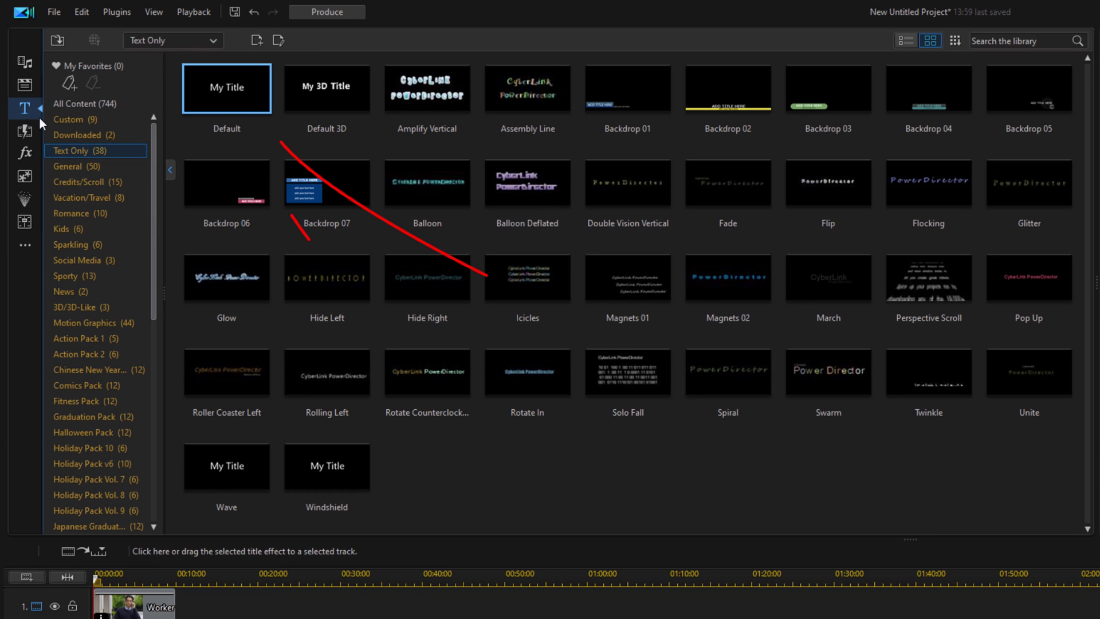
mouse_move(227, 94)
left_click_drag(226, 95, 81, 618)
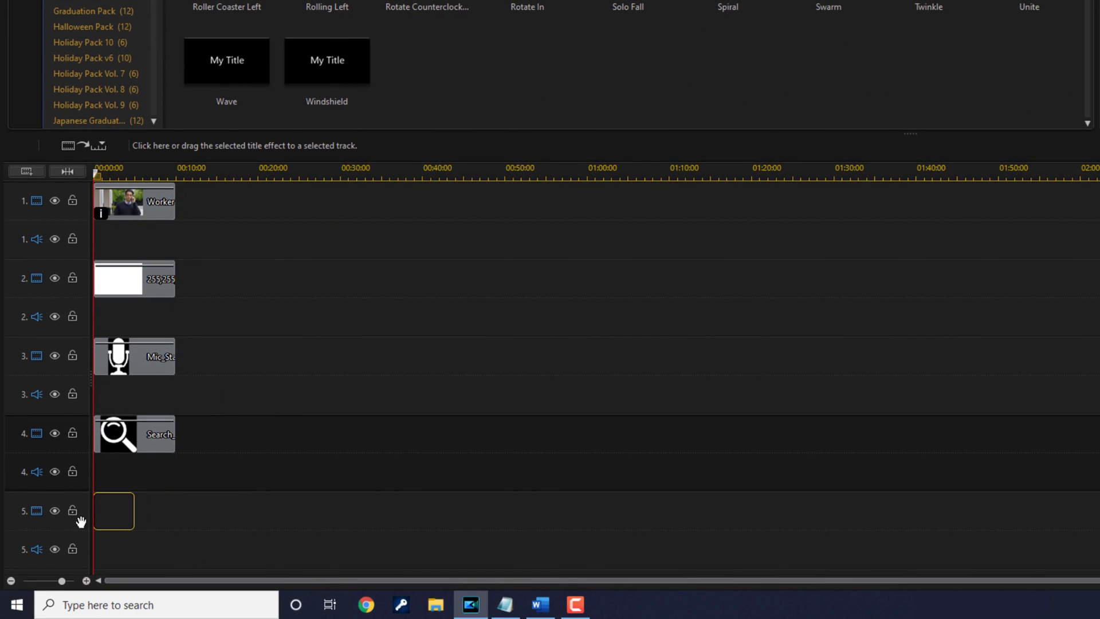
left_click_drag(81, 522, 81, 521)
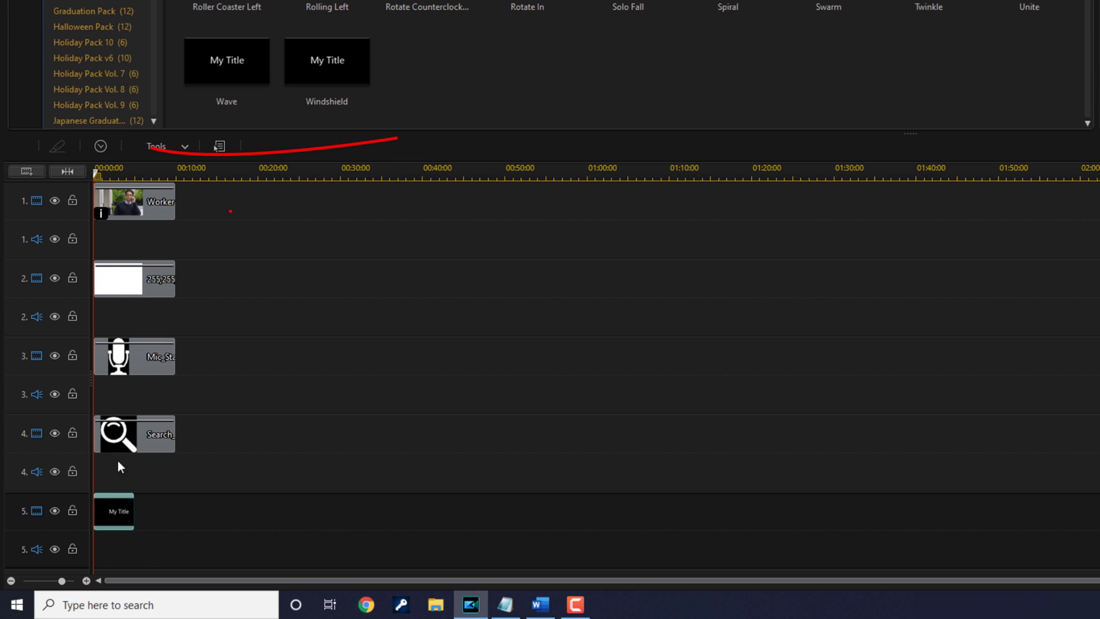
- Set the title clip's duration to 00:00:10:00
left_click(104, 148)
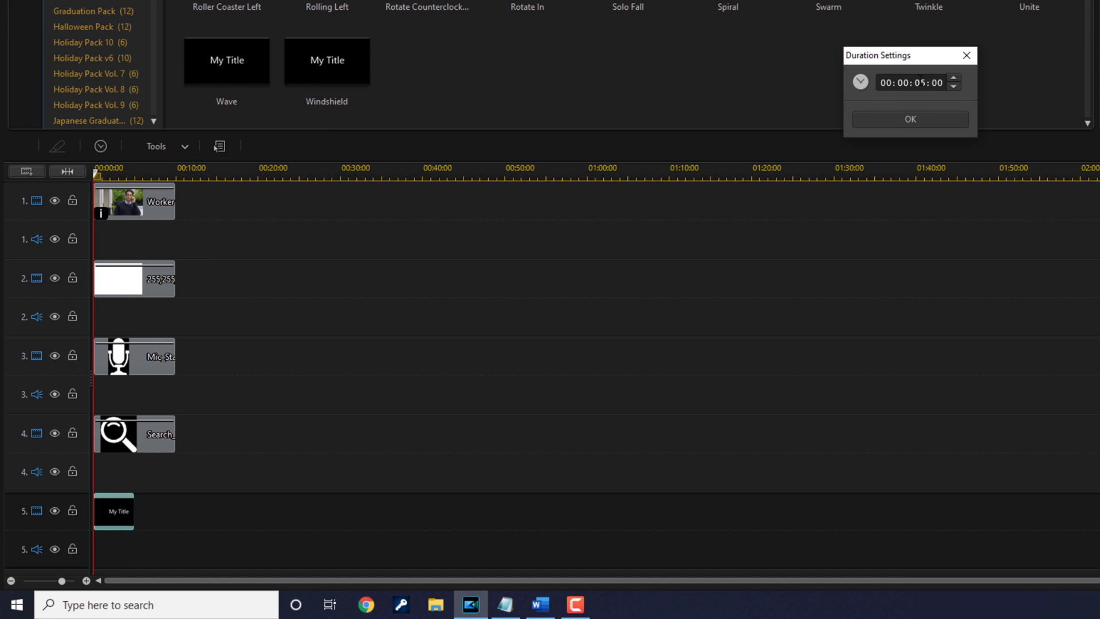
type("10")
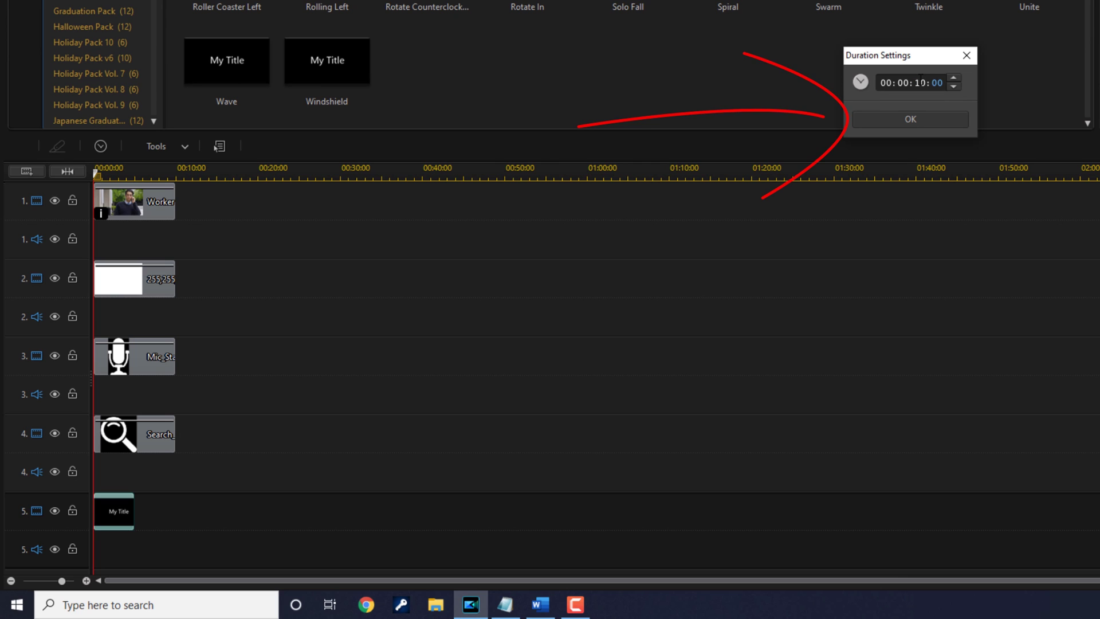
left_click(903, 120)
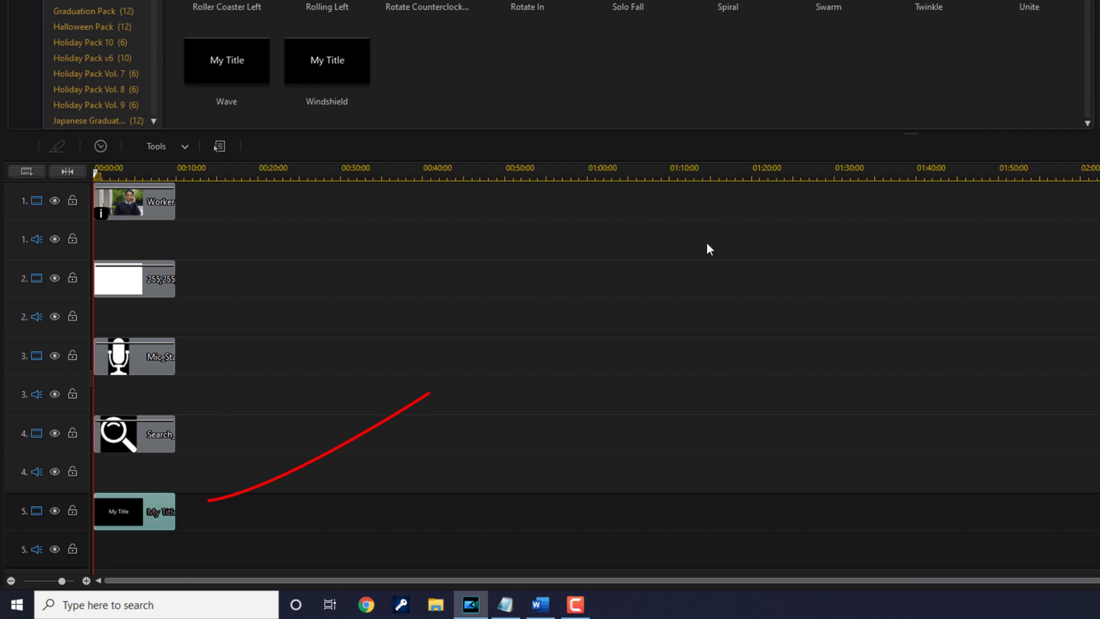
mouse_move(125, 515)
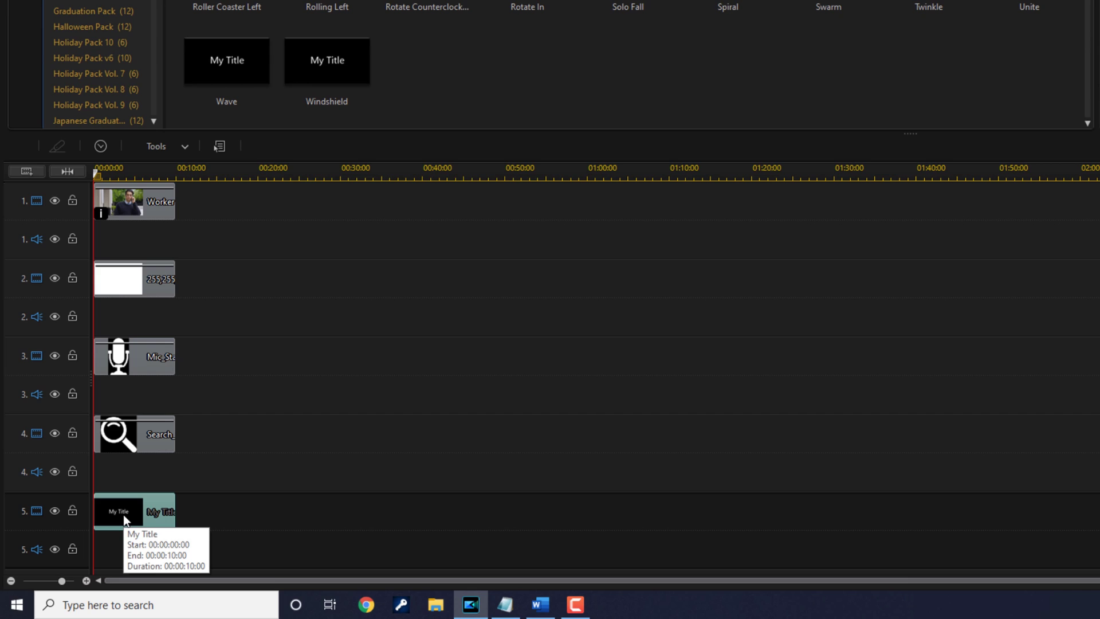
- Open the My Title clip in Title Designer and set its font size to 24
double_click(122, 514)
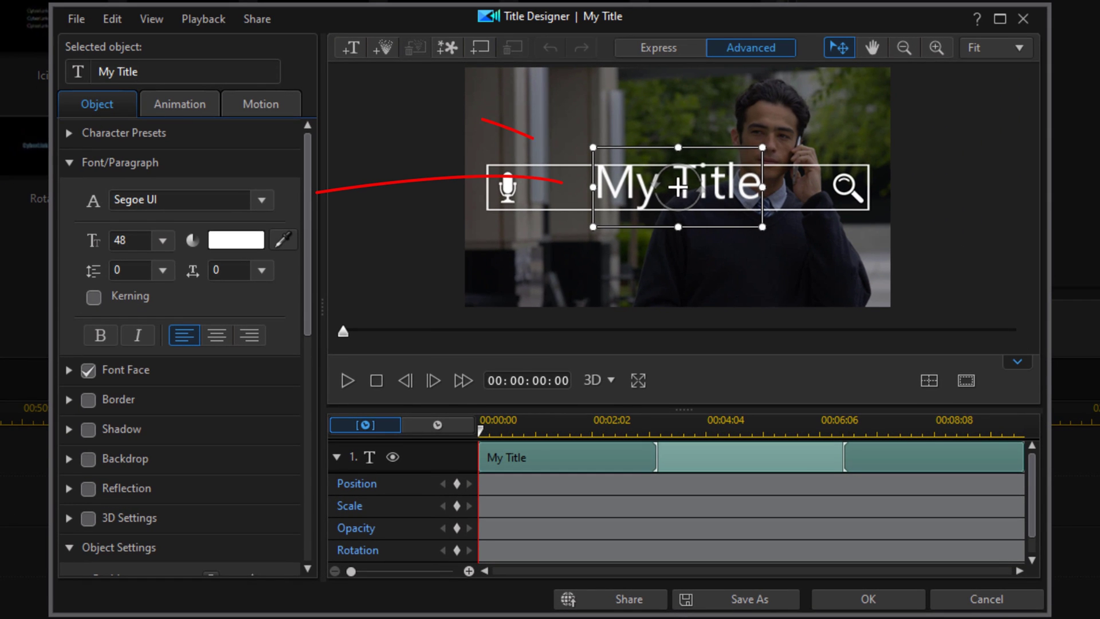
double_click(617, 178)
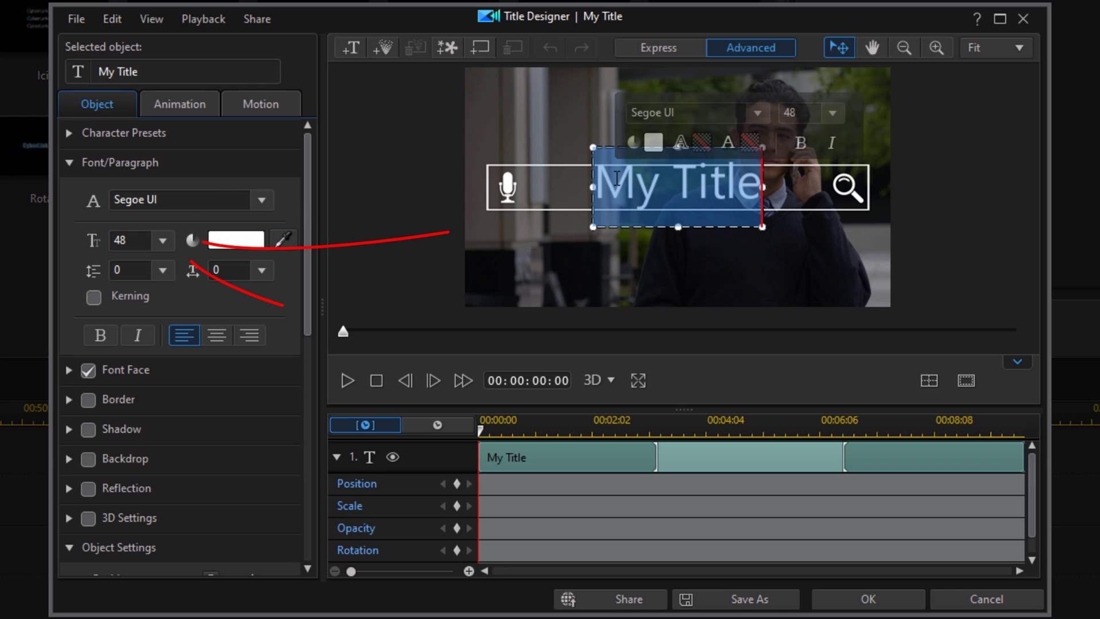
left_click(162, 240)
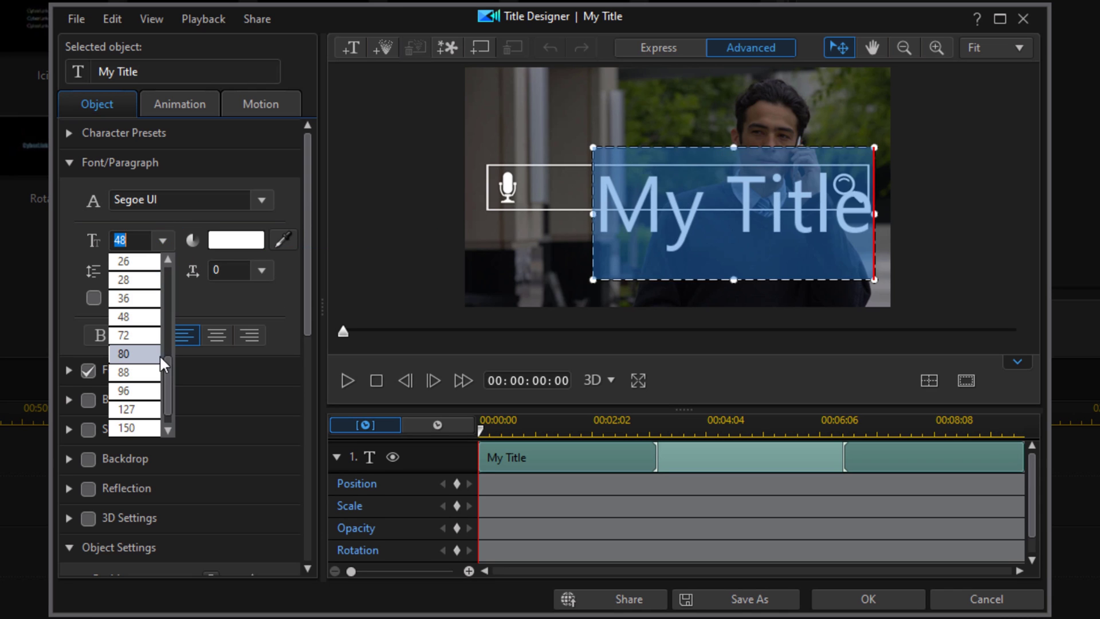
scroll(164, 367, "up", 1)
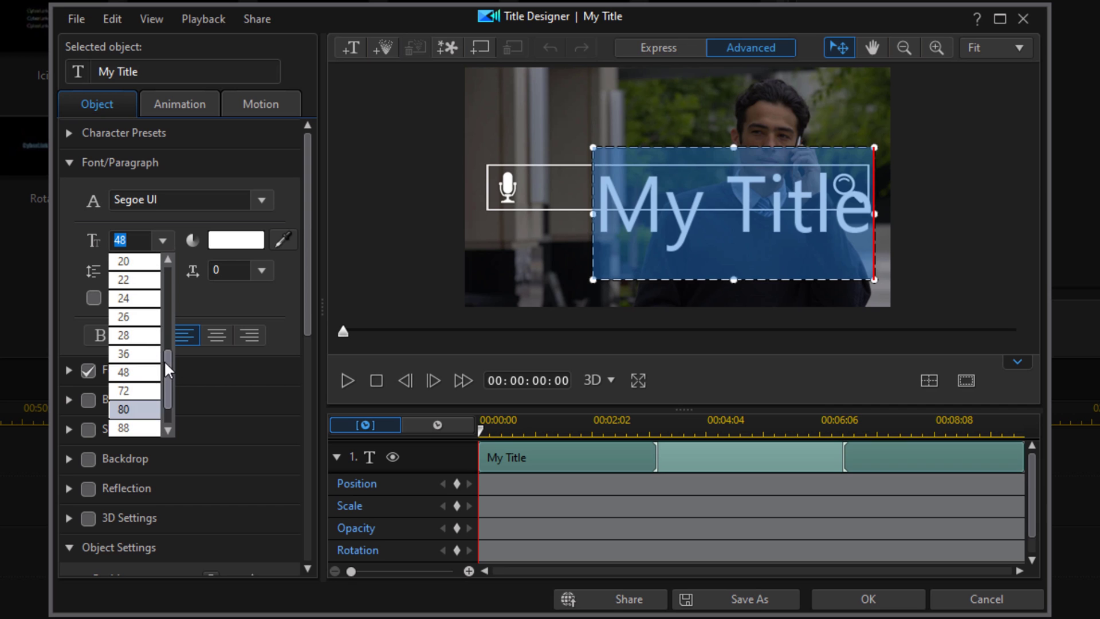
left_click(135, 298)
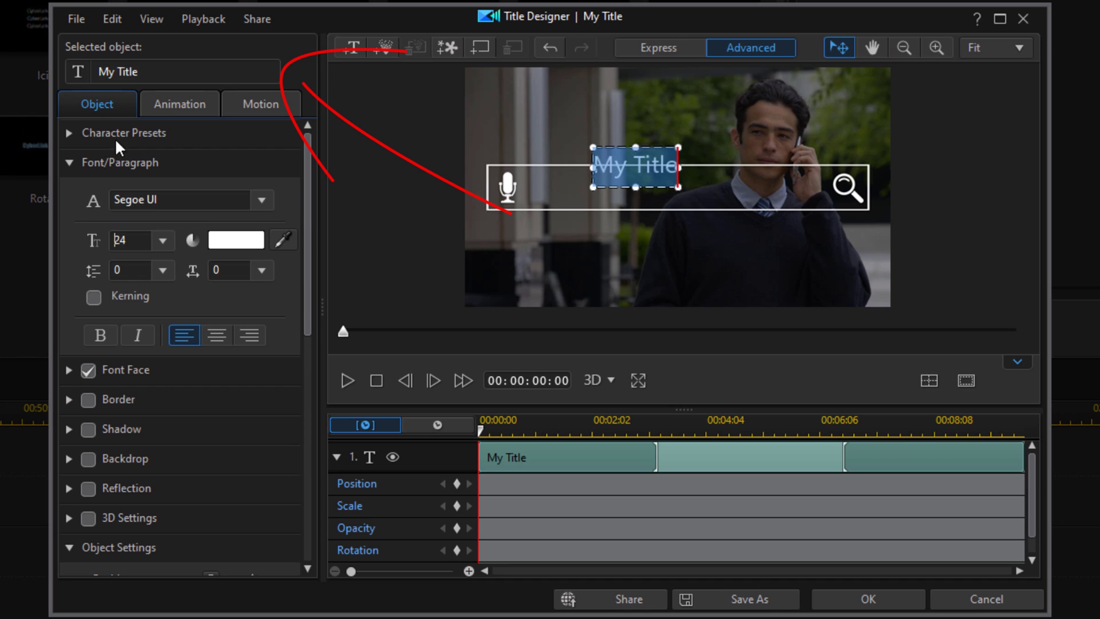
- Replace the title text with 'How to get to work on time?'
left_click(88, 66)
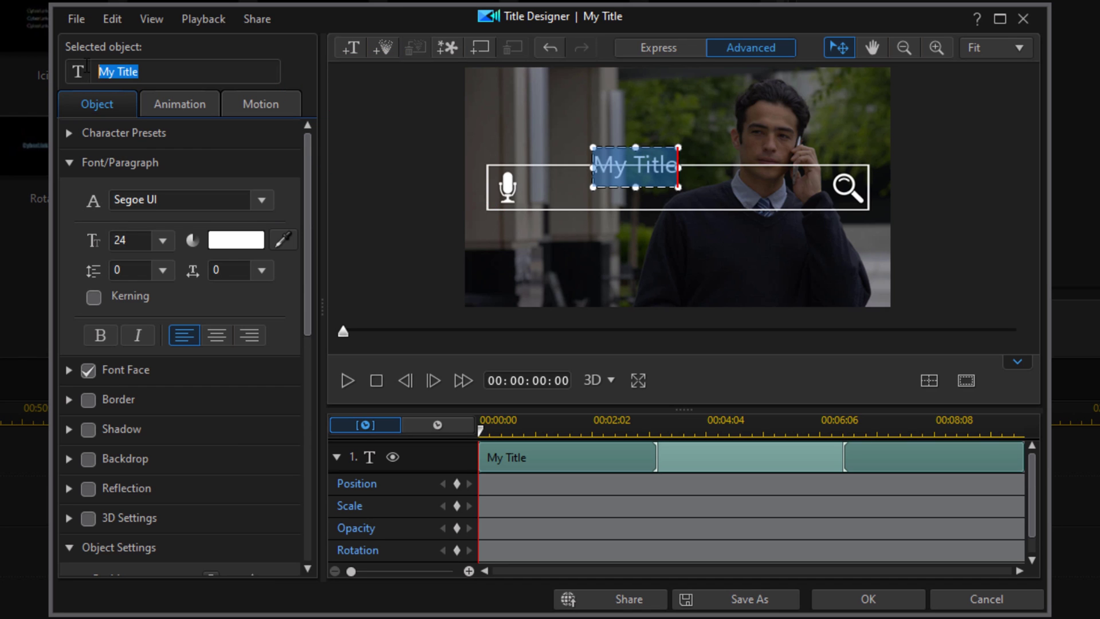
type("How to get to work on time?")
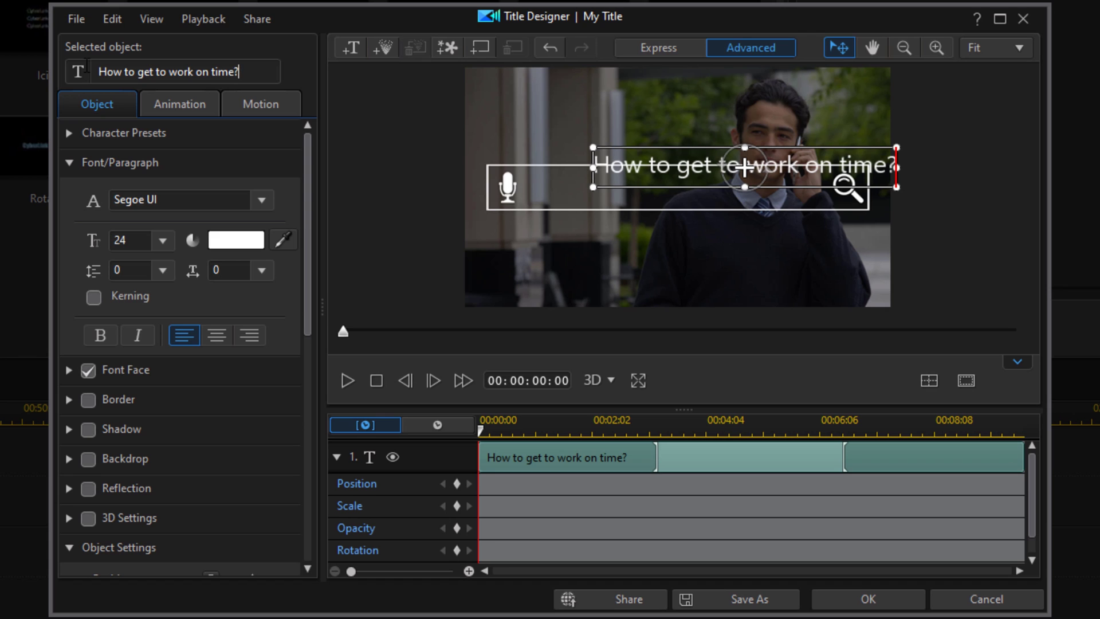
left_click(622, 143)
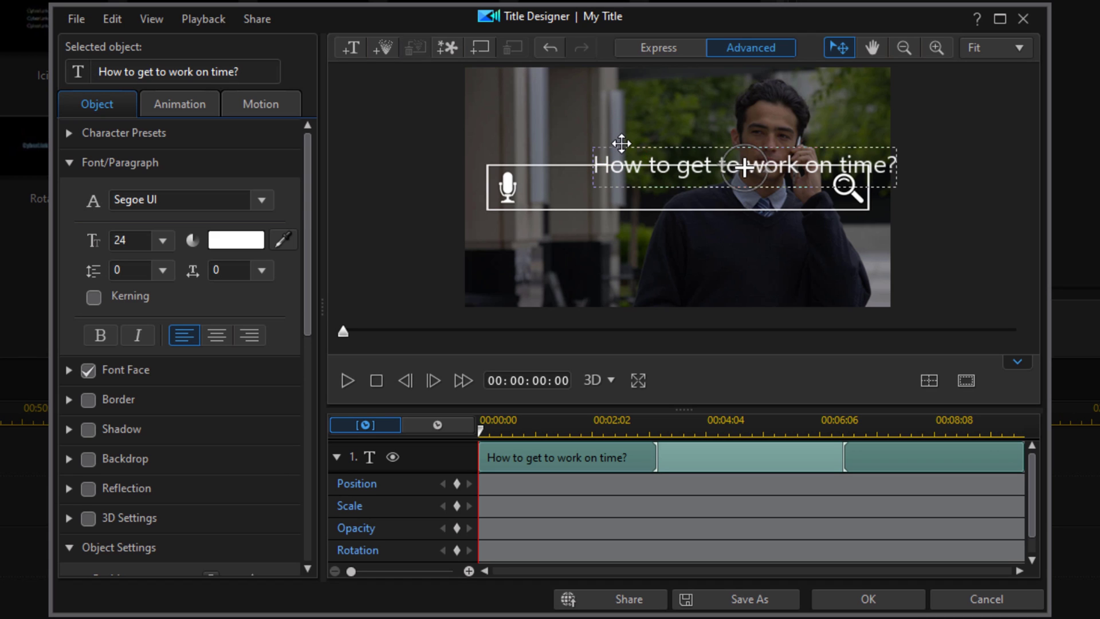
- Fit the question text between the mic and magnifier, starting at about 00:00:02:00
left_click_drag(622, 143, 552, 164)
key("Down")
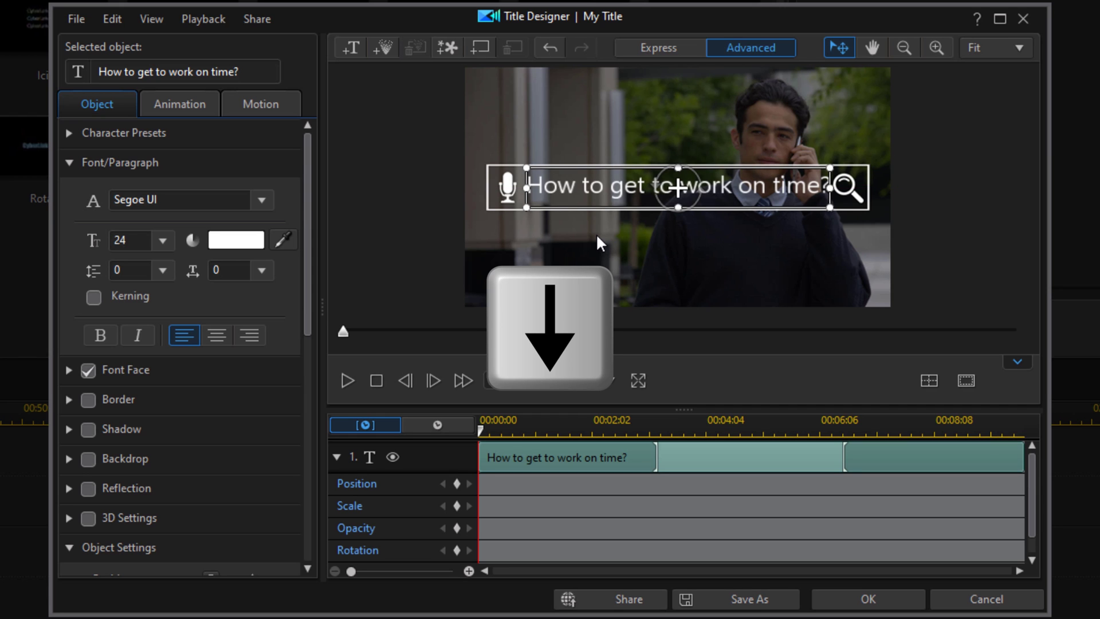
key("Down")
key("Down")
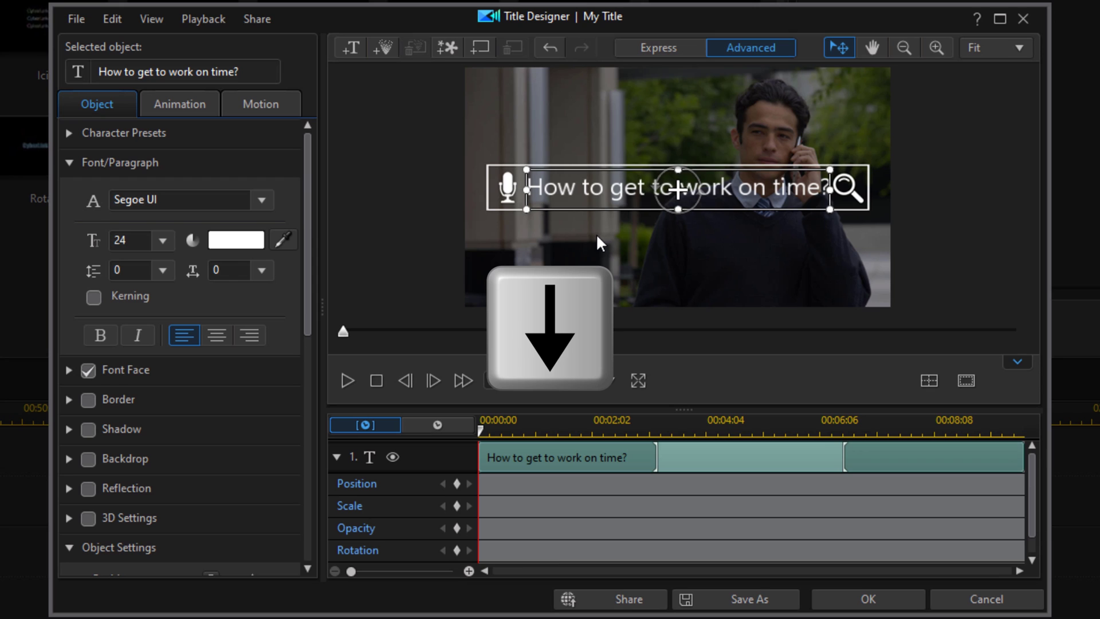
key("Left")
key("Left")
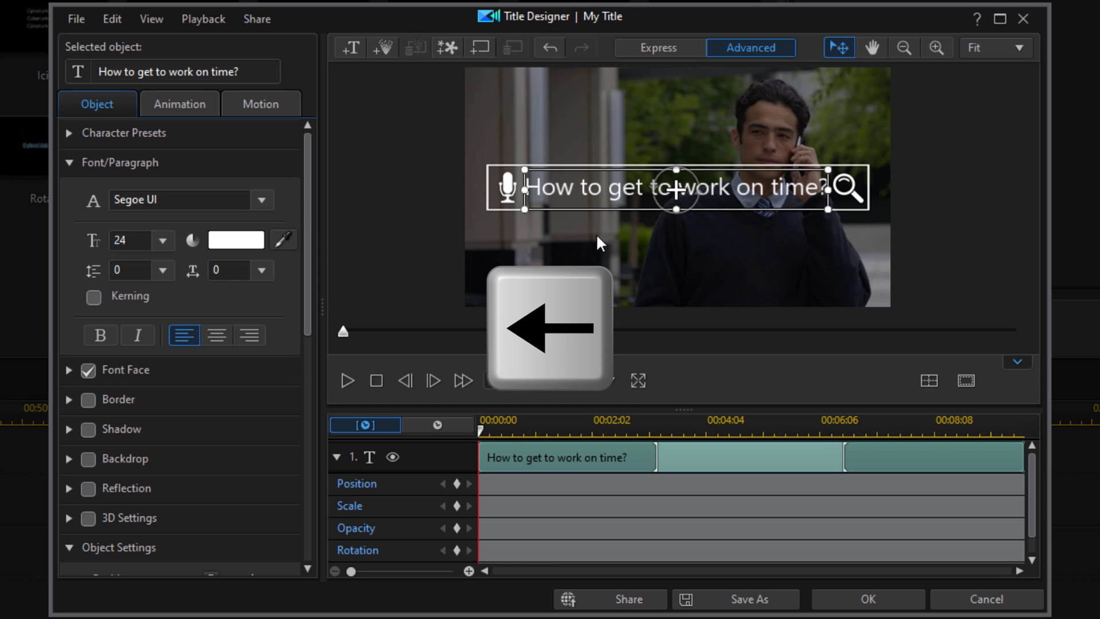
key("Left")
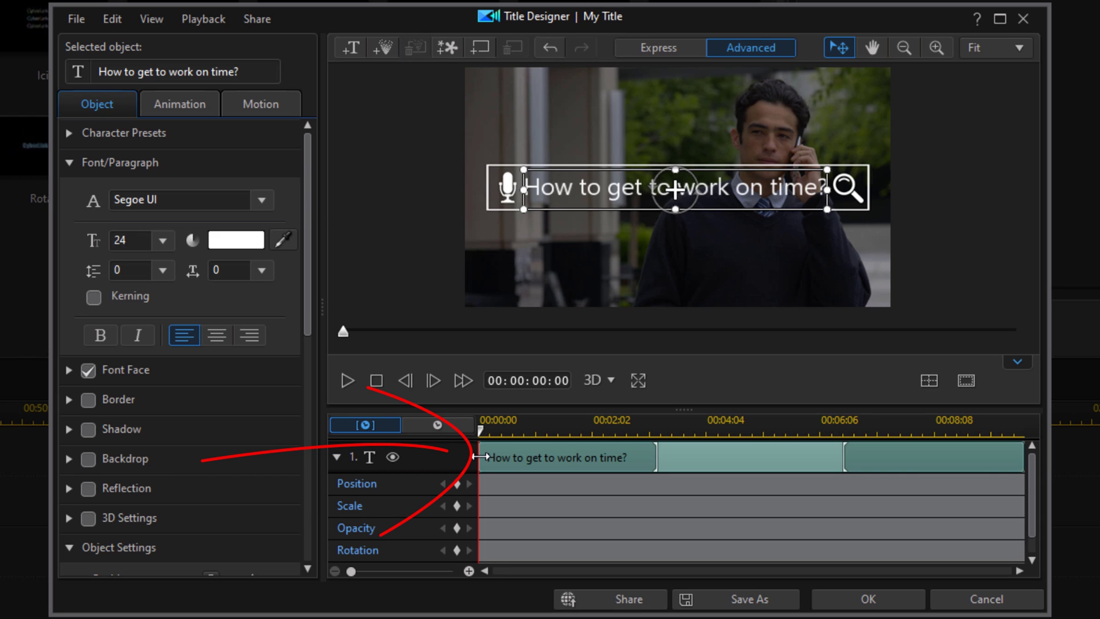
mouse_move(481, 457)
left_mouse_down()
mouse_move(597, 459)
mouse_move(588, 461)
left_mouse_up()
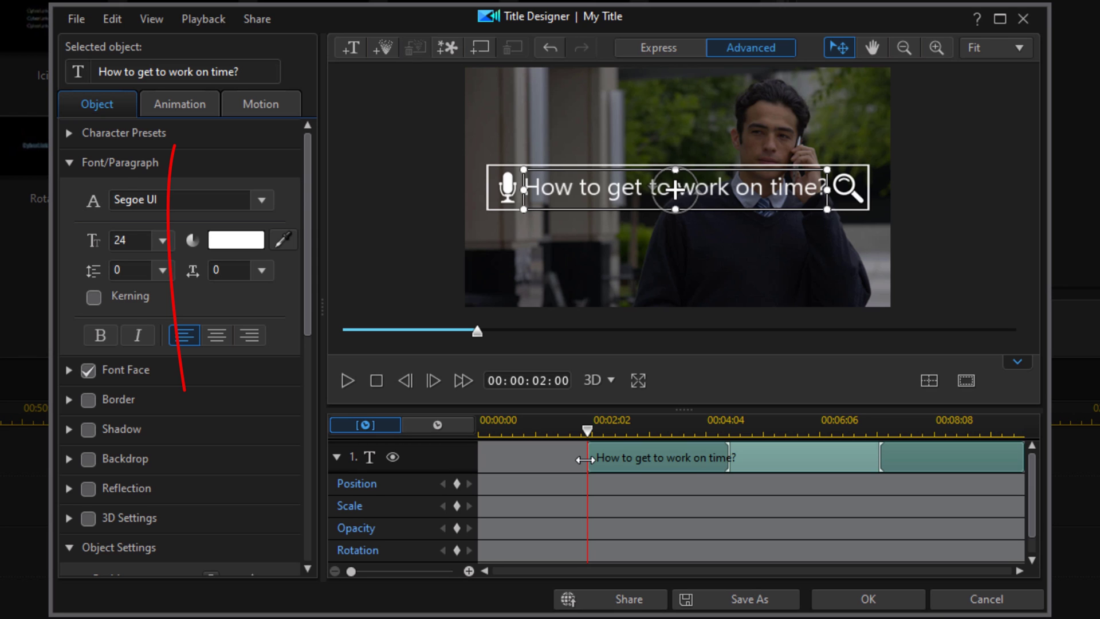
- Give the question text a Wipe Right entrance animation
left_click(174, 104)
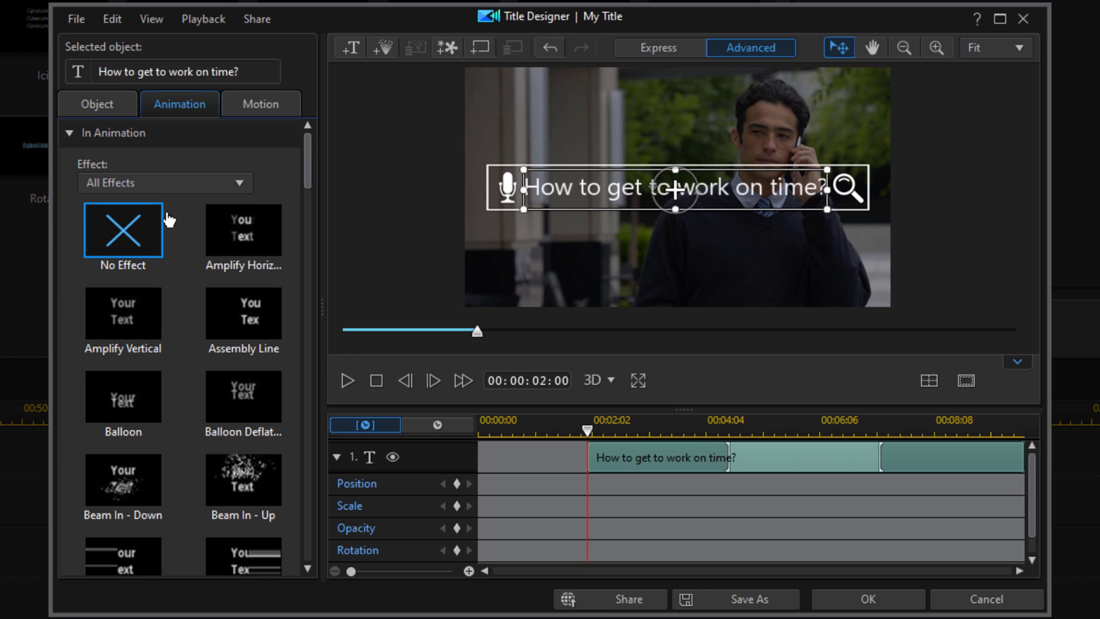
left_click_drag(310, 166, 311, 543)
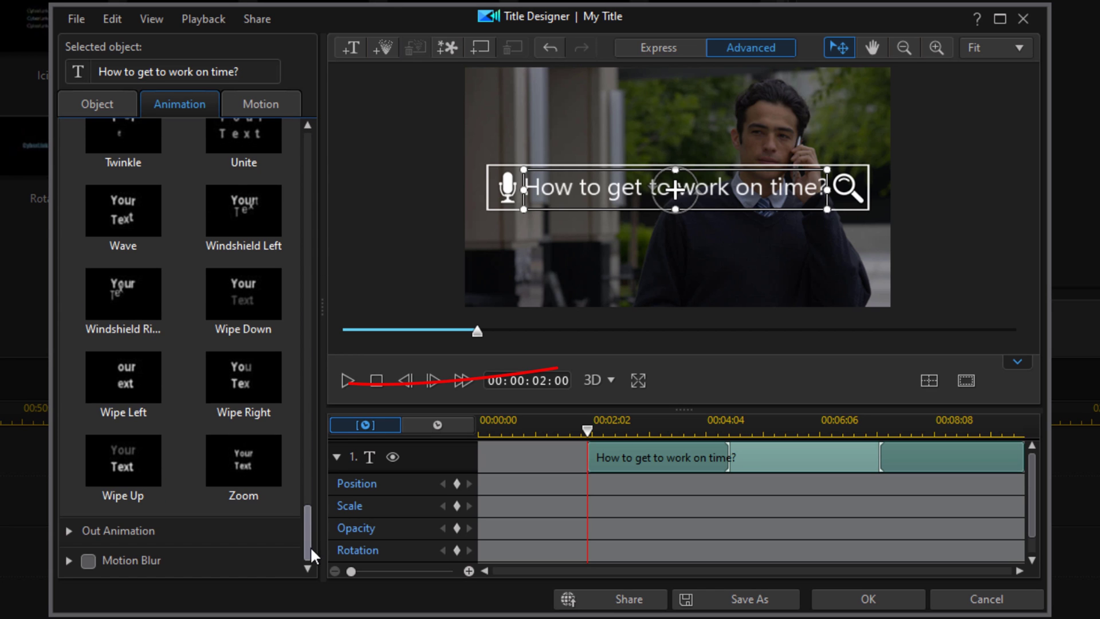
left_click(248, 332)
left_click(261, 378)
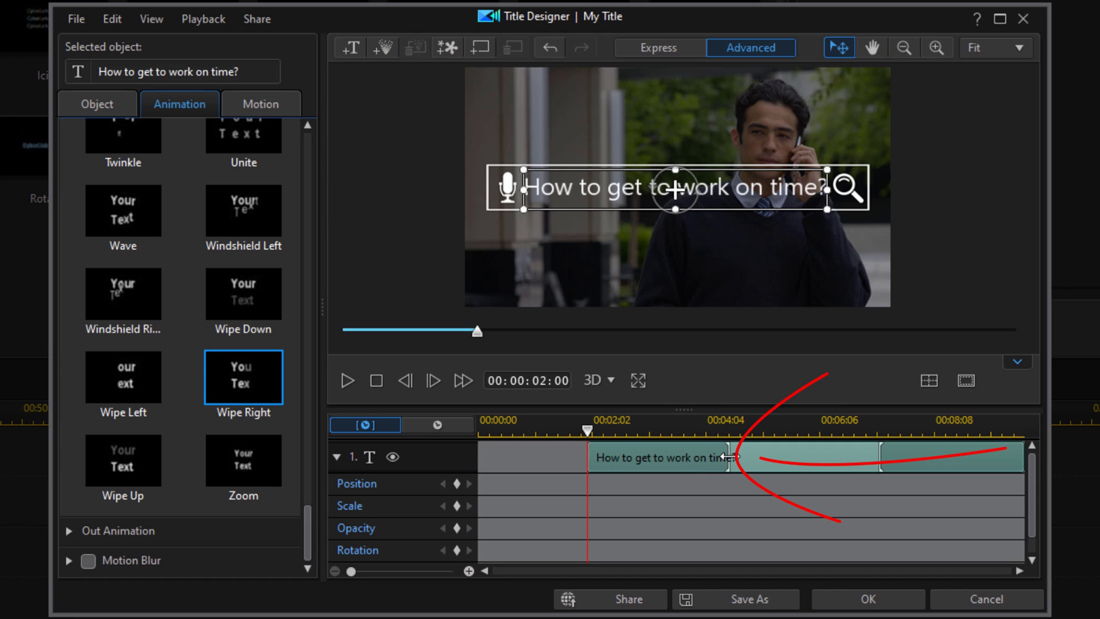
- End the wipe-in at 00:00:03:20, then apply the title and return to the main editor
left_click(728, 457)
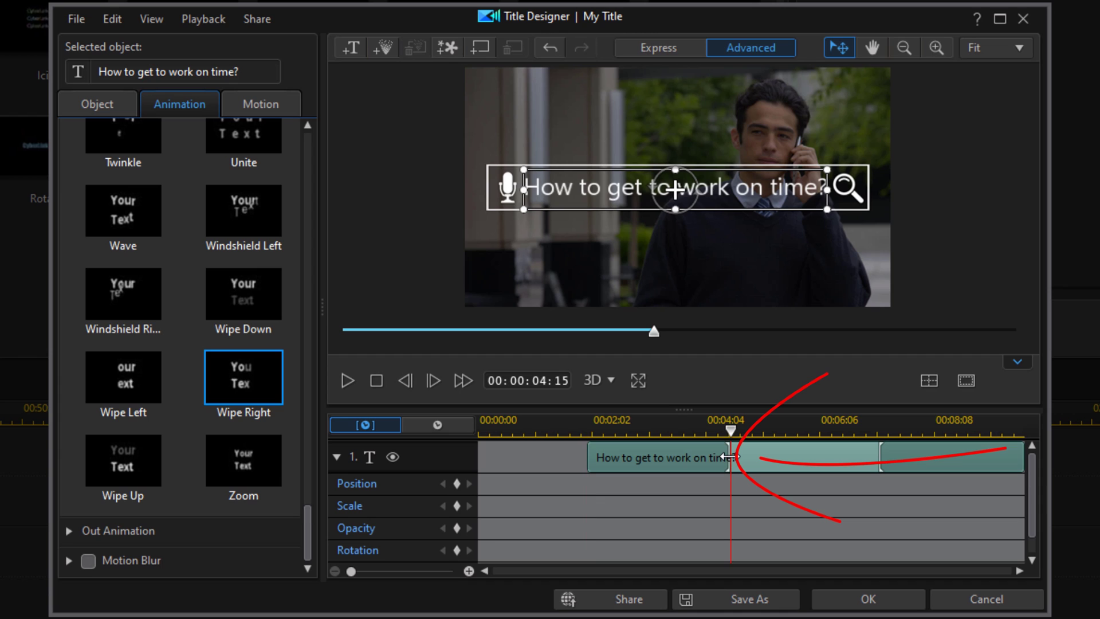
left_click_drag(728, 456, 688, 462)
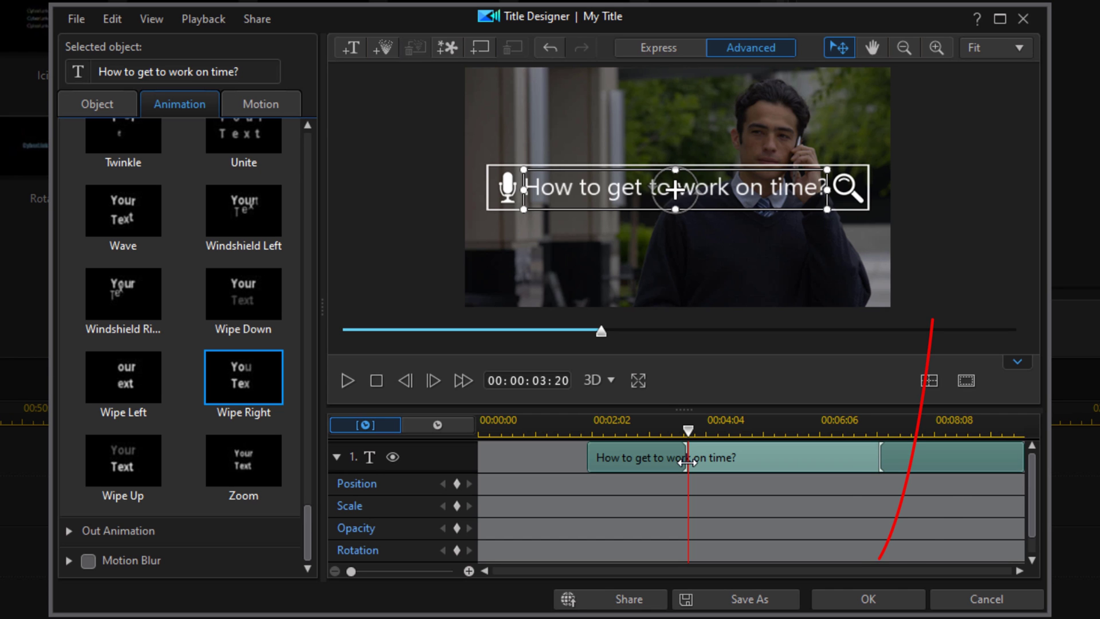
left_click(869, 599)
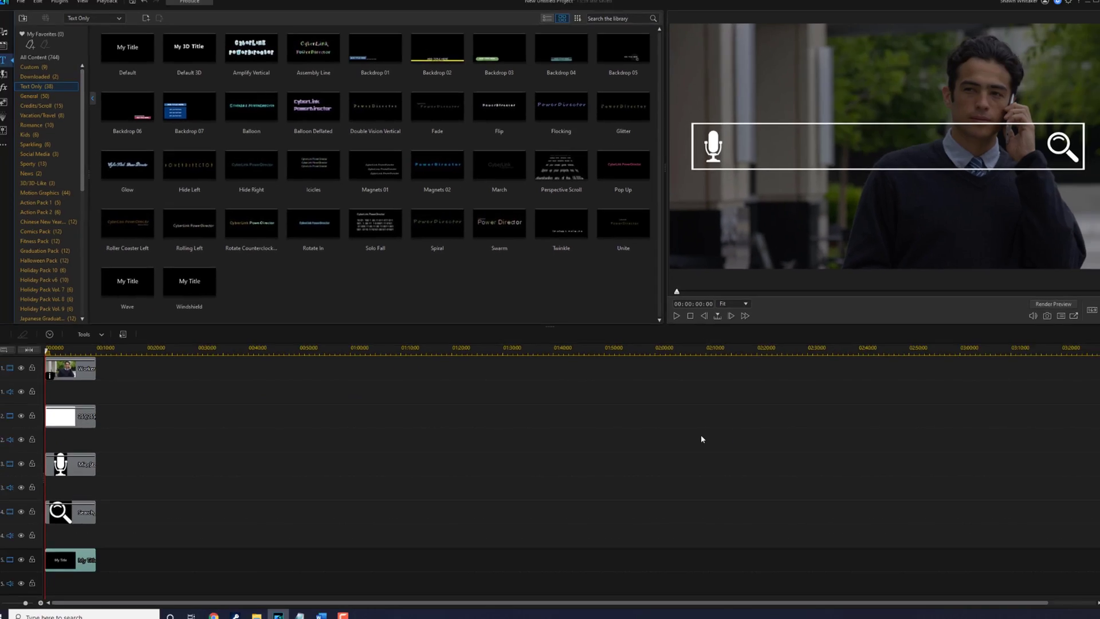
left_click(698, 435)
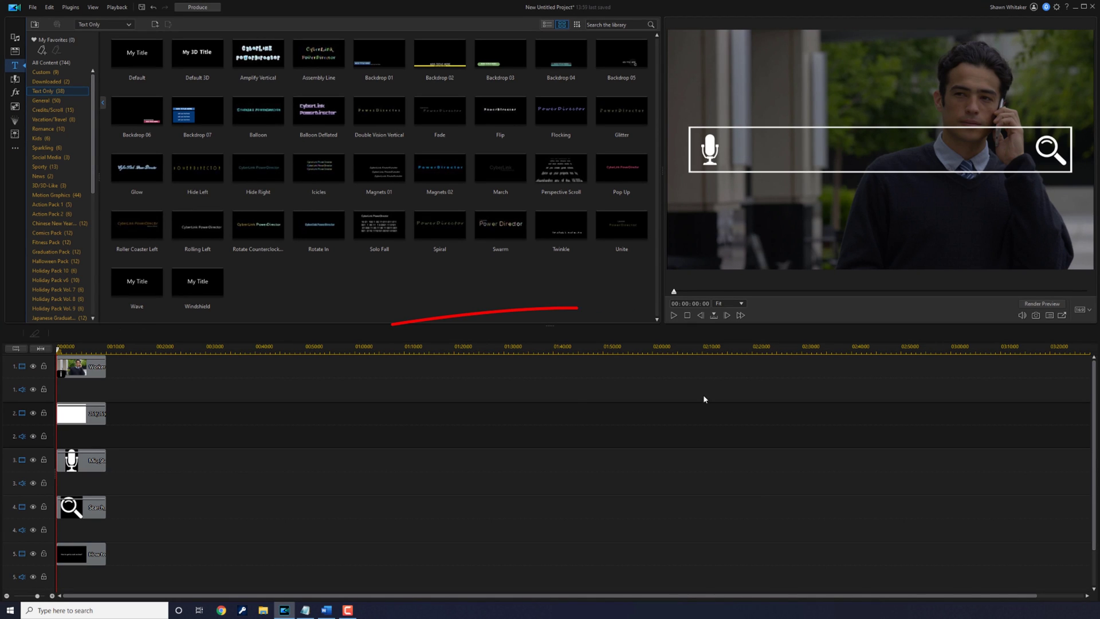